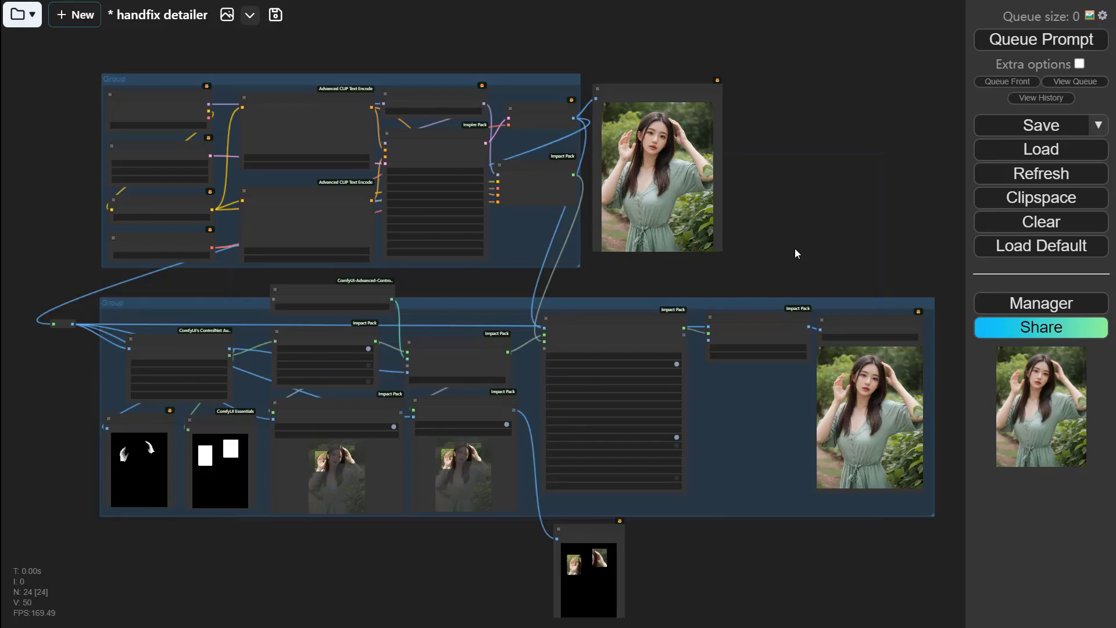
- Examine the base text-to-image group and the woman's hands in its preview image
{"action": "scroll", "coordinate": [794, 249], "scroll_direction": "up", "scroll_amount": 5}
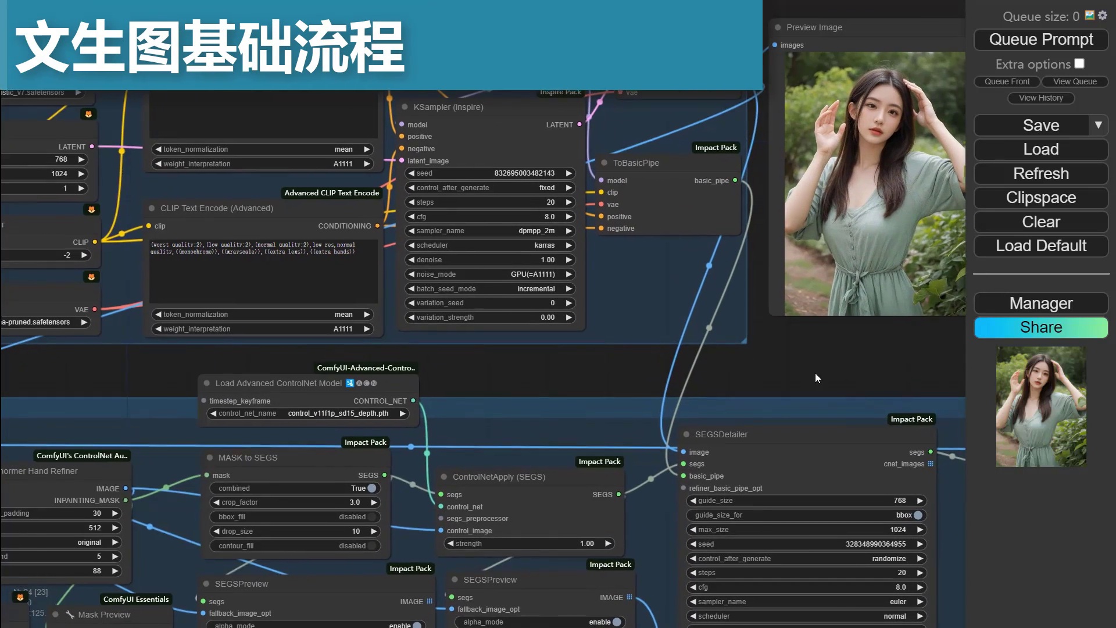
{"action": "left_click_drag", "start_coordinate": [816, 378], "coordinate": [909, 453]}
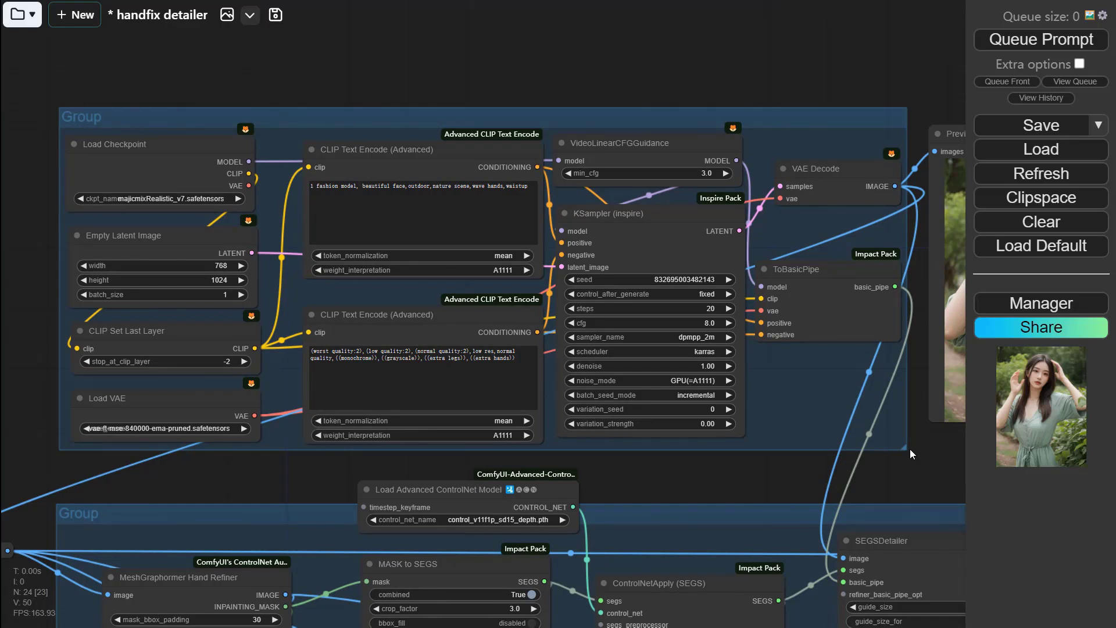
{"action": "left_click_drag", "start_coordinate": [936, 445], "coordinate": [464, 475]}
{"action": "scroll", "coordinate": [740, 372], "scroll_direction": "up", "scroll_amount": 8}
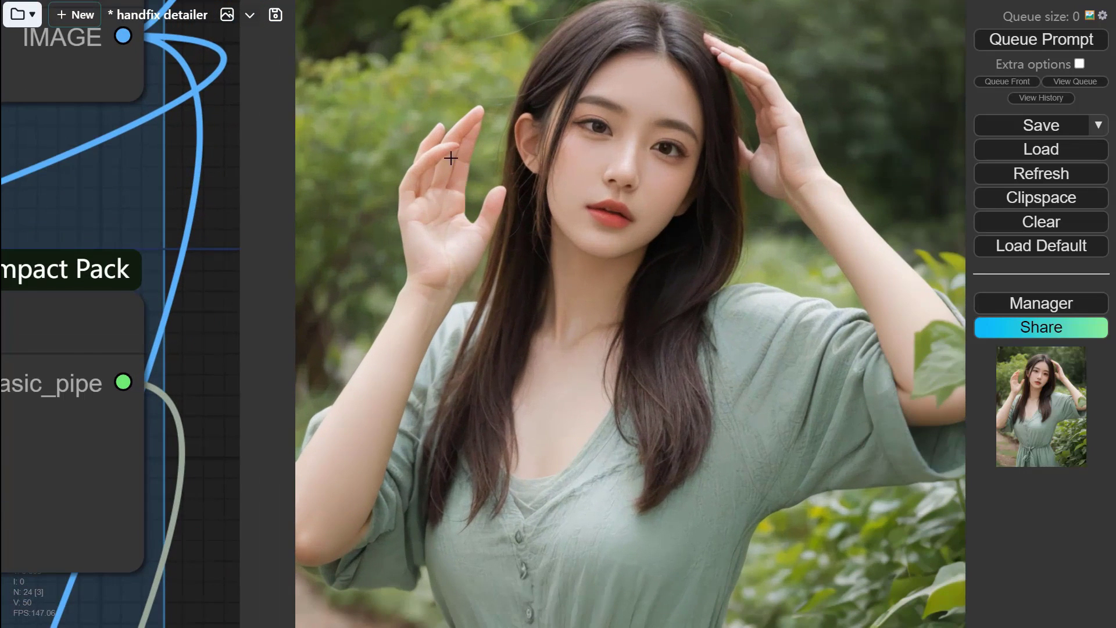
{"action": "scroll", "coordinate": [438, 157], "scroll_direction": "down", "scroll_amount": 1}
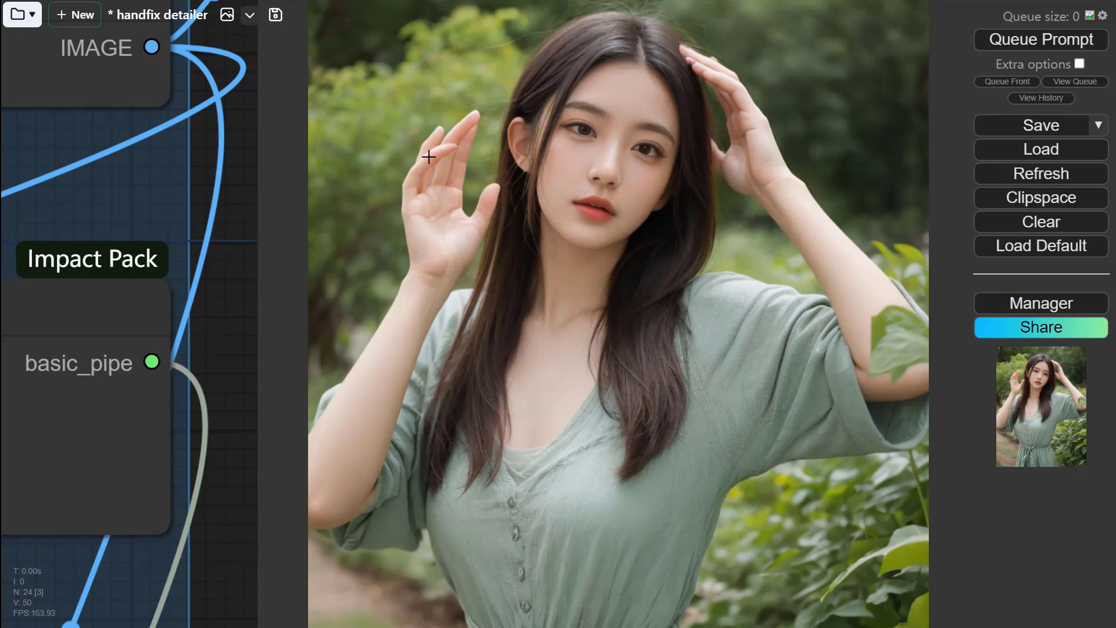
{"action": "scroll", "coordinate": [428, 156], "scroll_direction": "down", "scroll_amount": 7}
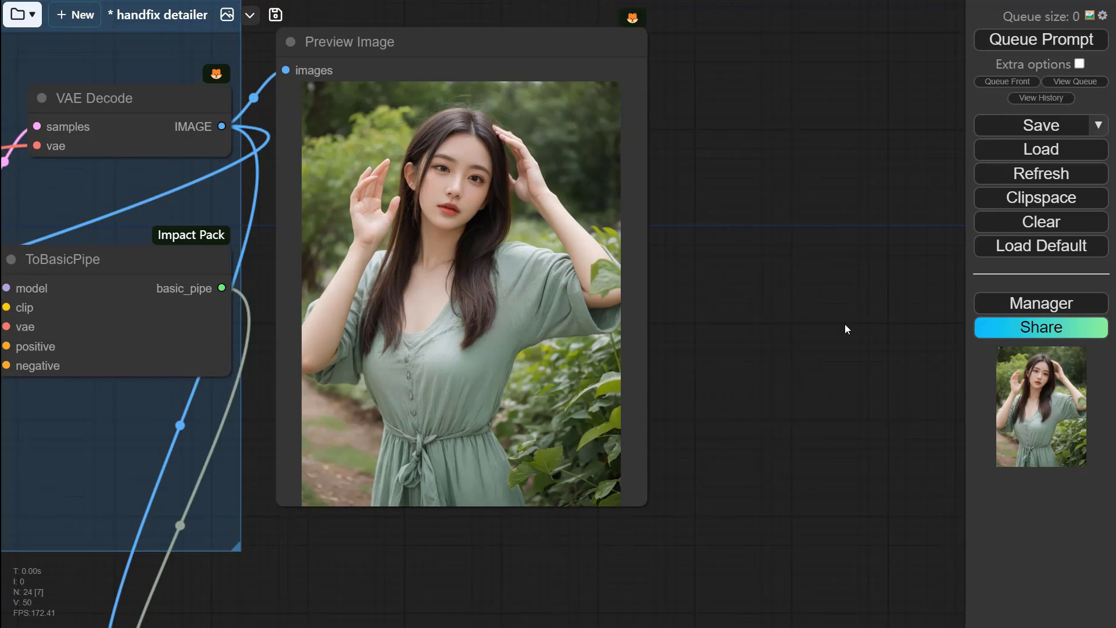
{"action": "scroll", "coordinate": [290, 177], "scroll_direction": "up", "scroll_amount": 10}
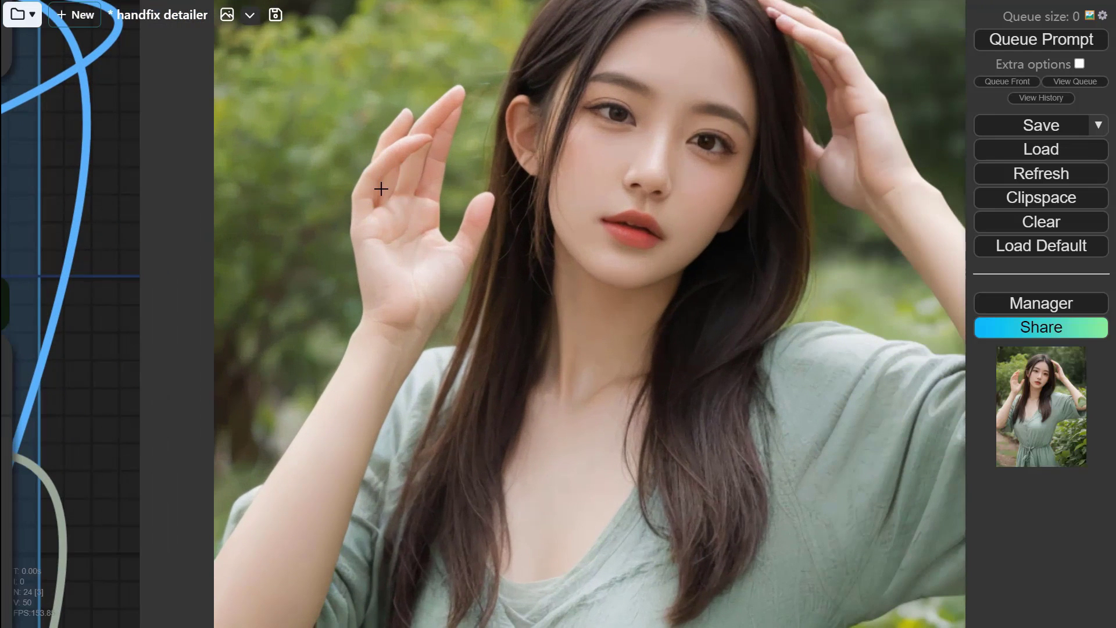
{"action": "scroll", "coordinate": [411, 177], "scroll_direction": "down", "scroll_amount": 2}
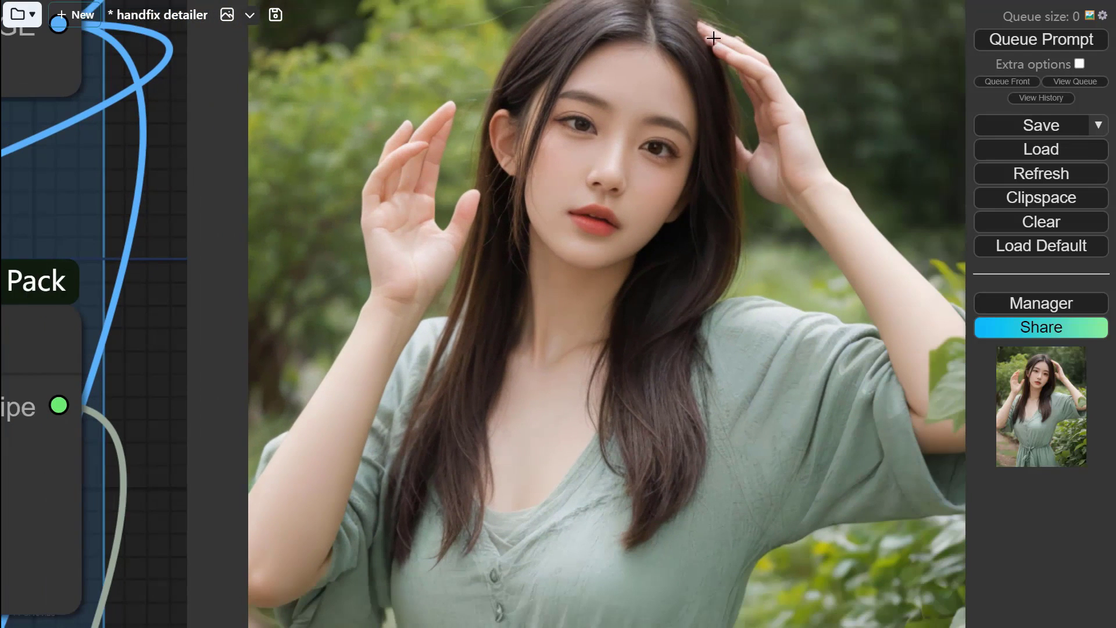
{"action": "scroll", "coordinate": [746, 67], "scroll_direction": "down", "scroll_amount": 7}
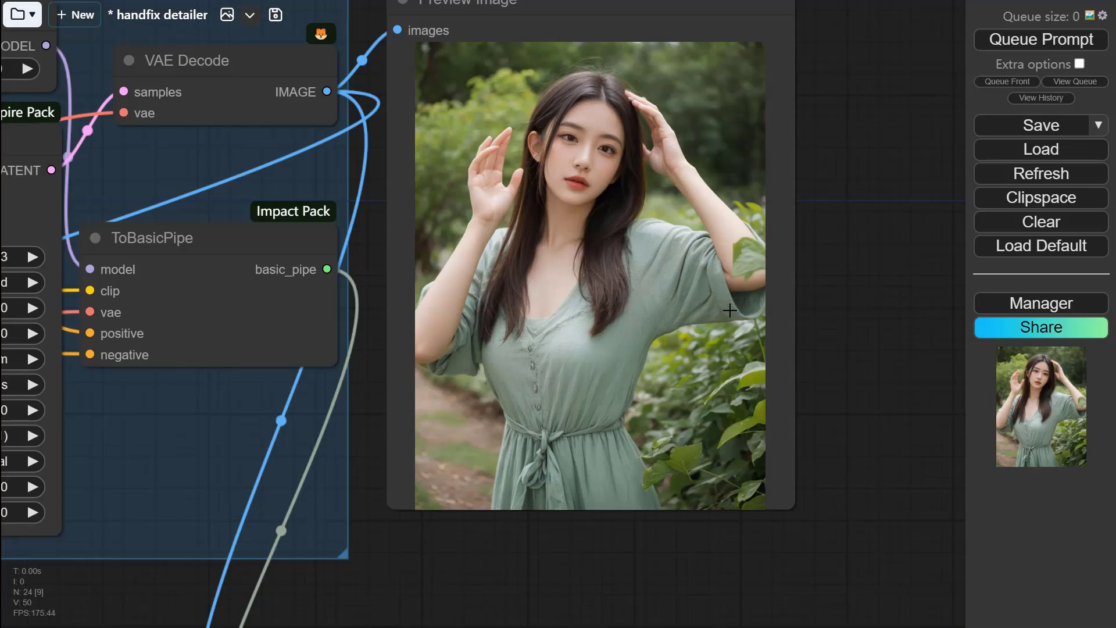
{"action": "scroll", "coordinate": [726, 294], "scroll_direction": "up", "scroll_amount": 1}
{"action": "scroll", "coordinate": [800, 294], "scroll_direction": "down", "scroll_amount": 6}
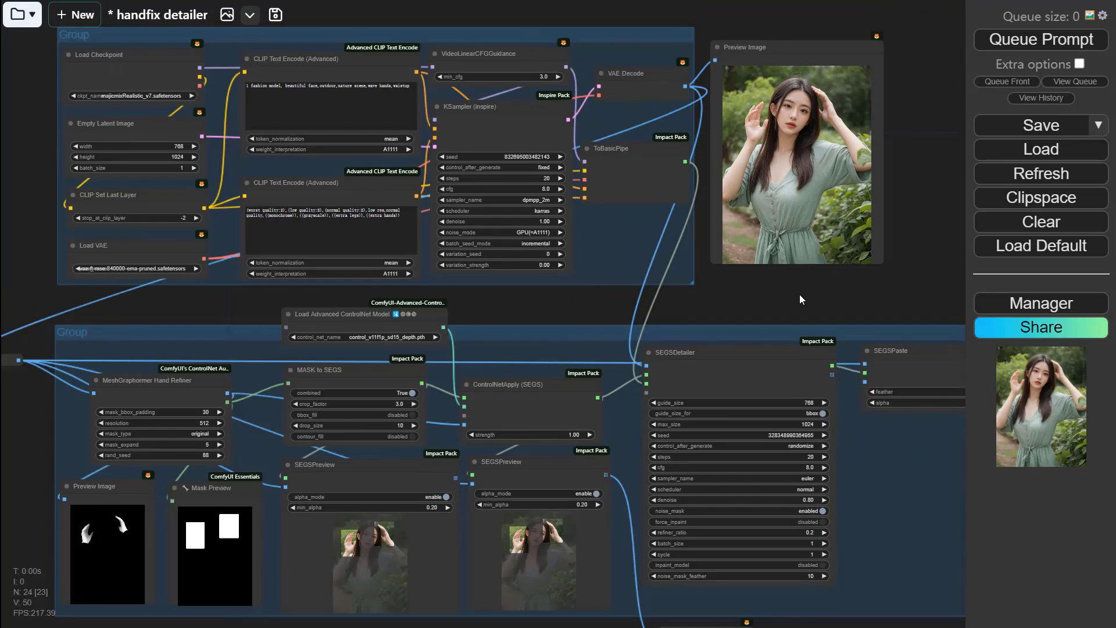
- Look over the hand-repair group, including its ControlNetApply (SEGS) and SEGSPreview nodes
{"action": "scroll", "coordinate": [884, 552], "scroll_direction": "down", "scroll_amount": 3}
{"action": "scroll", "coordinate": [825, 416], "scroll_direction": "down", "scroll_amount": 3}
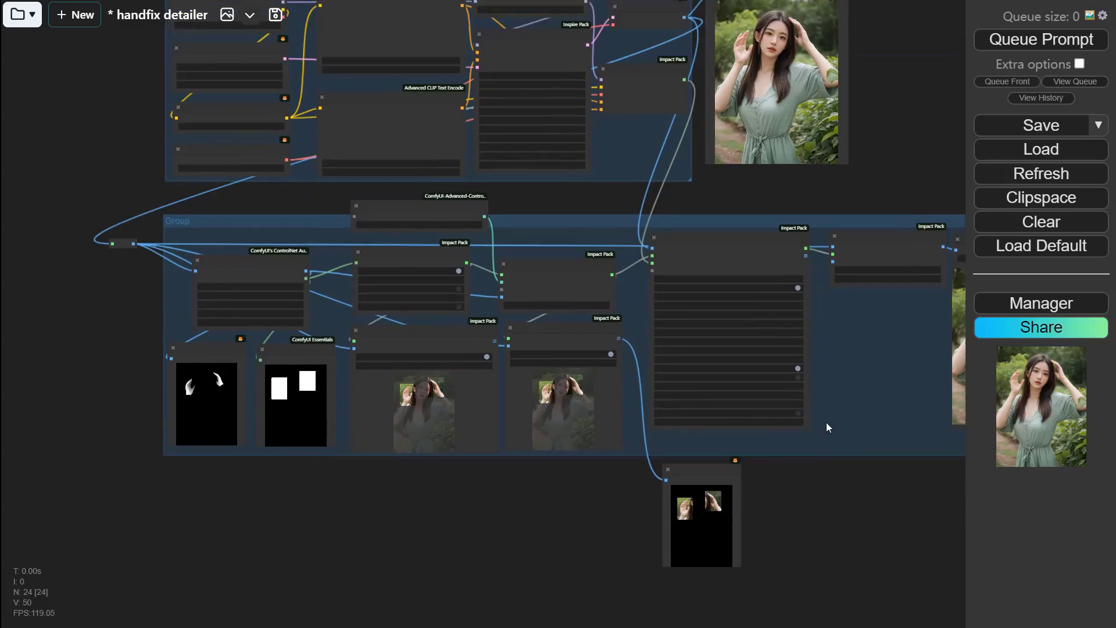
{"action": "scroll", "coordinate": [494, 430], "scroll_direction": "up", "scroll_amount": 3}
{"action": "left_click_drag", "start_coordinate": [573, 438], "coordinate": [555, 484]}
{"action": "scroll", "coordinate": [593, 467], "scroll_direction": "up", "scroll_amount": 5}
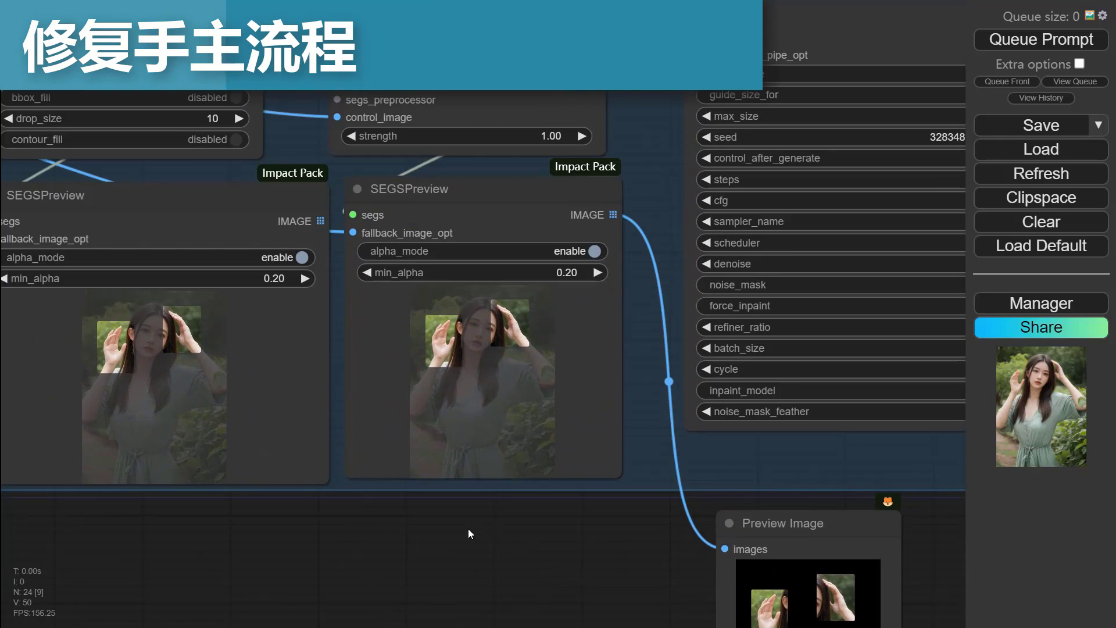
{"action": "left_click_drag", "start_coordinate": [469, 384], "coordinate": [471, 525]}
{"action": "scroll", "coordinate": [543, 245], "scroll_direction": "up", "scroll_amount": 3}
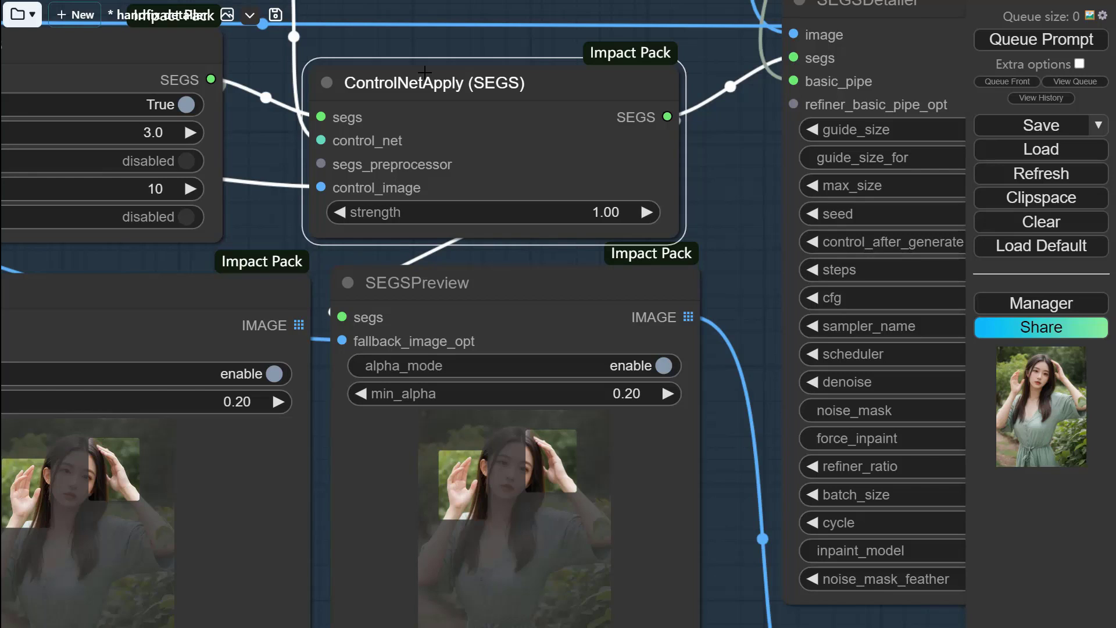
{"action": "scroll", "coordinate": [425, 71], "scroll_direction": "down", "scroll_amount": 10}
{"action": "left_click_drag", "start_coordinate": [389, 400], "coordinate": [490, 436]}
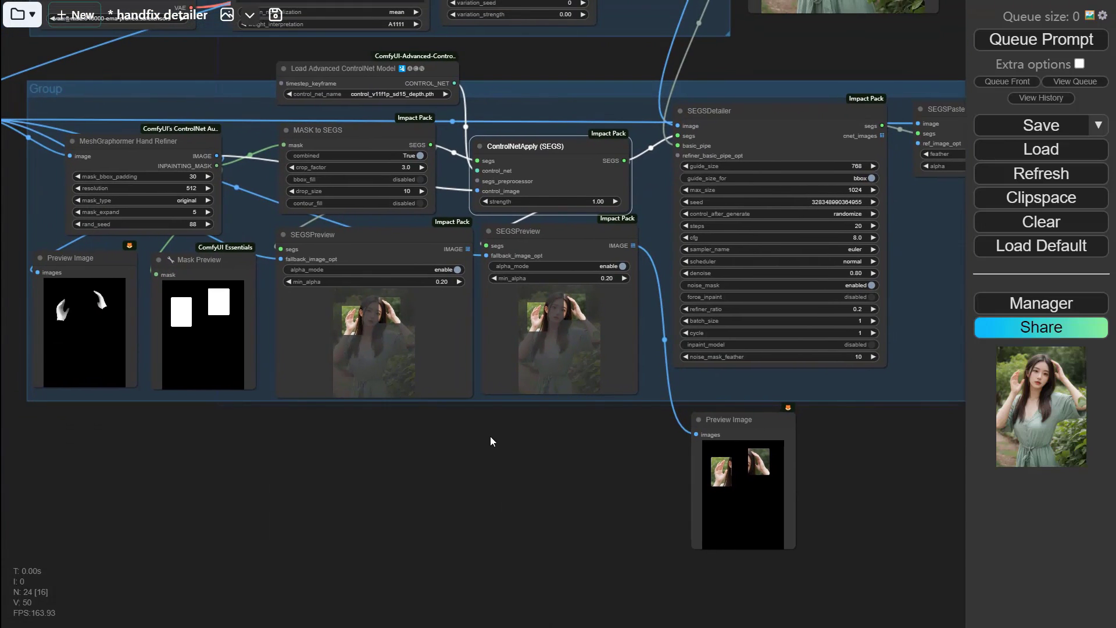
{"action": "scroll", "coordinate": [490, 436], "scroll_direction": "down", "scroll_amount": 2}
{"action": "scroll", "coordinate": [490, 444], "scroll_direction": "up", "scroll_amount": 1}
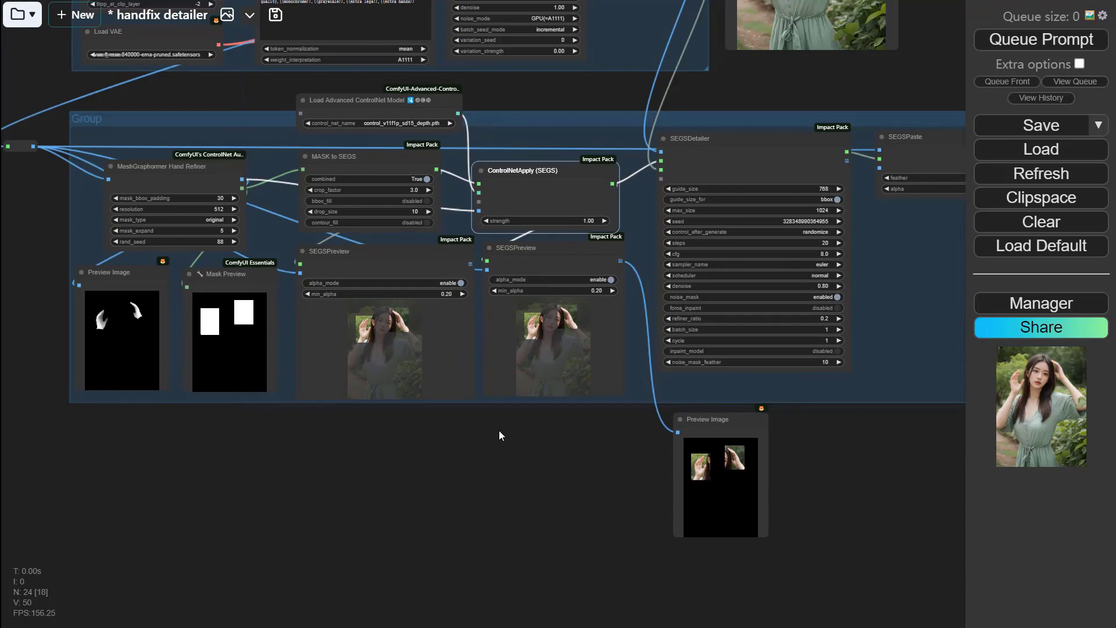
- Examine the MeshGraphormer Hand Refiner node's settings together with its depth image and mask previews
{"action": "left_click_drag", "start_coordinate": [286, 463], "coordinate": [488, 508]}
{"action": "scroll", "coordinate": [384, 407], "scroll_direction": "up", "scroll_amount": 12}
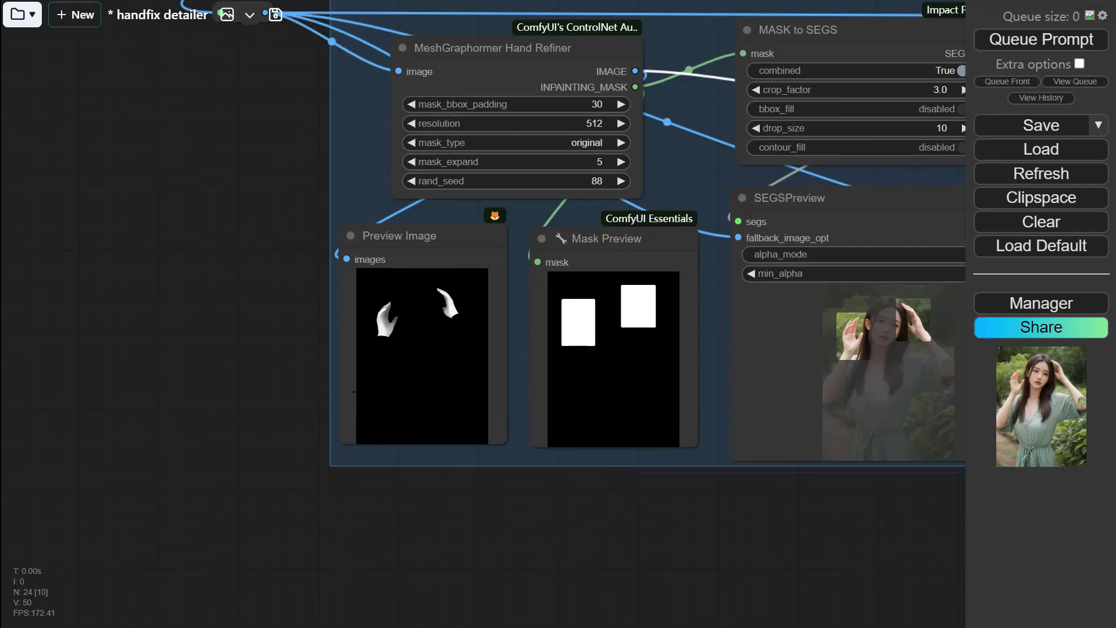
{"action": "left_click_drag", "start_coordinate": [276, 297], "coordinate": [174, 367]}
{"action": "scroll", "coordinate": [175, 367], "scroll_direction": "up", "scroll_amount": 2}
{"action": "left_click_drag", "start_coordinate": [180, 306], "coordinate": [149, 389]}
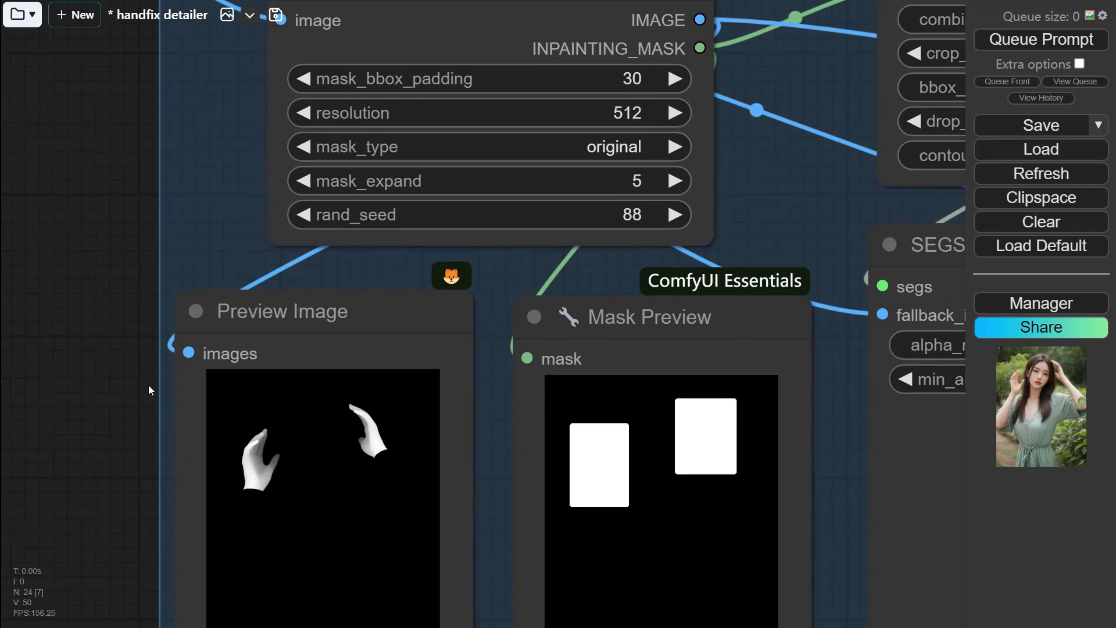
{"action": "left_click_drag", "start_coordinate": [90, 184], "coordinate": [88, 301]}
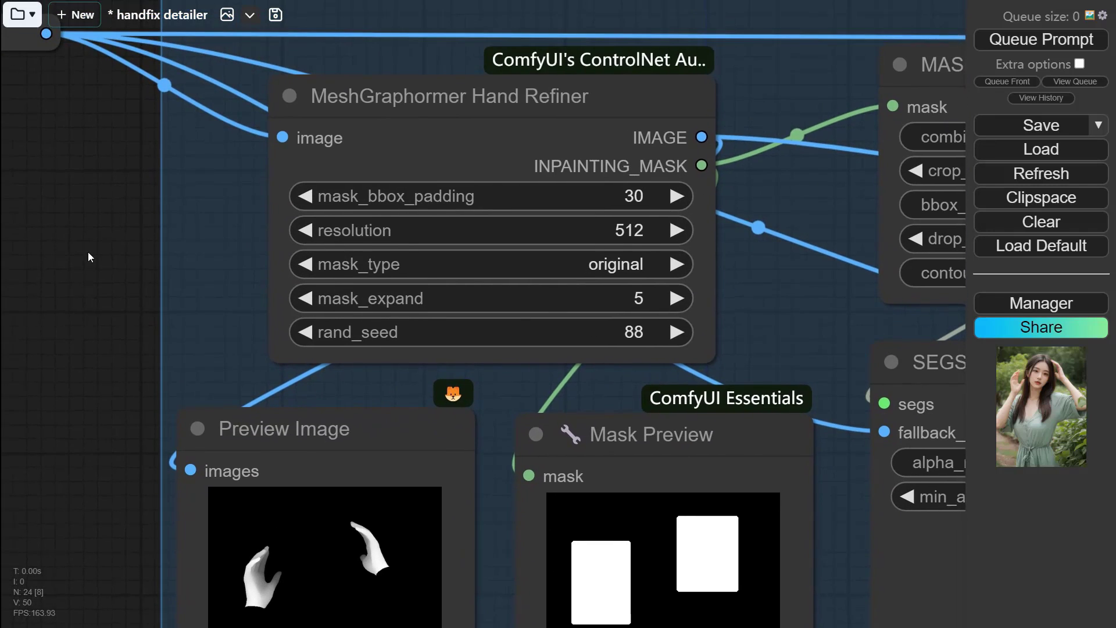
{"action": "scroll", "coordinate": [86, 254], "scroll_direction": "up", "scroll_amount": 1}
{"action": "left_click_drag", "start_coordinate": [103, 225], "coordinate": [97, 294]}
{"action": "scroll", "coordinate": [223, 221], "scroll_direction": "up", "scroll_amount": 2}
{"action": "left_click", "coordinate": [458, 141]}
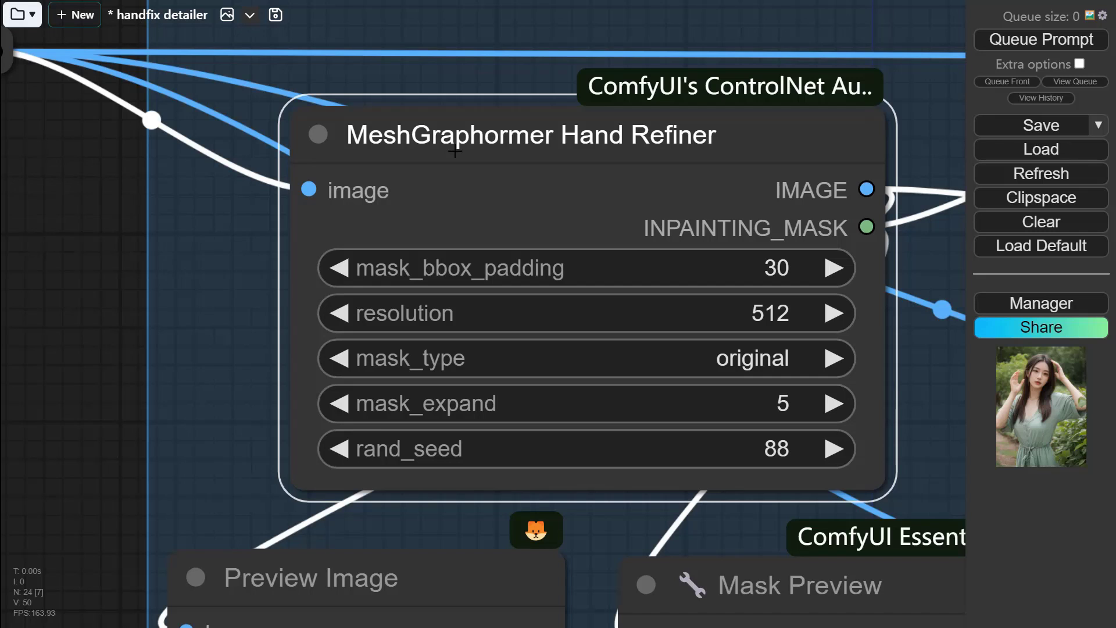
{"action": "scroll", "coordinate": [500, 158], "scroll_direction": "down", "scroll_amount": 4}
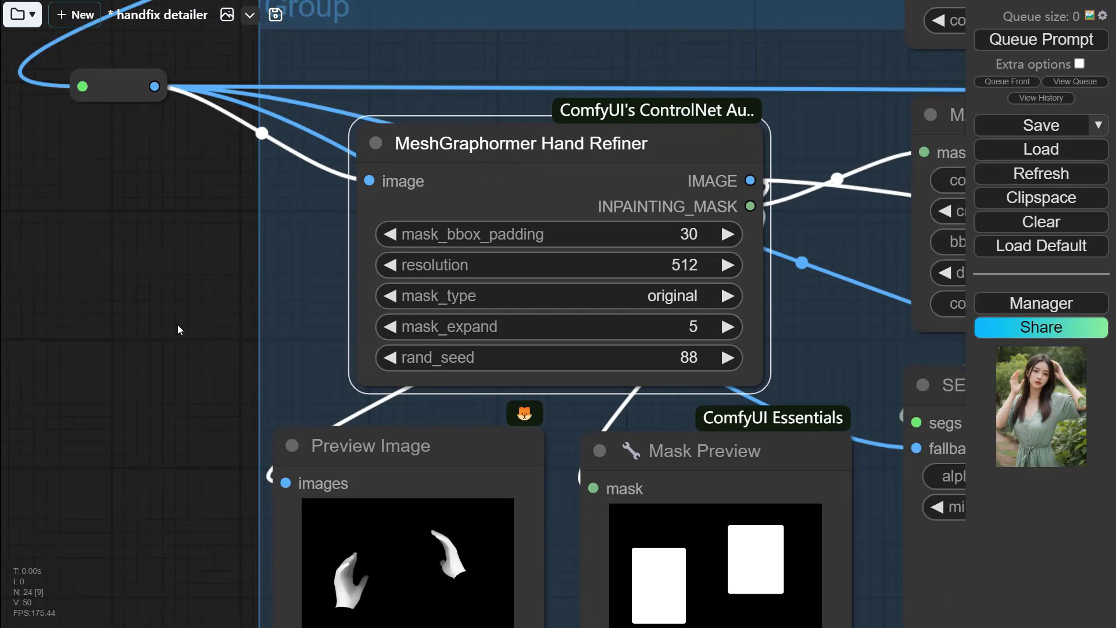
{"action": "left_click_drag", "start_coordinate": [177, 324], "coordinate": [348, 275]}
{"action": "scroll", "coordinate": [281, 257], "scroll_direction": "down", "scroll_amount": 3}
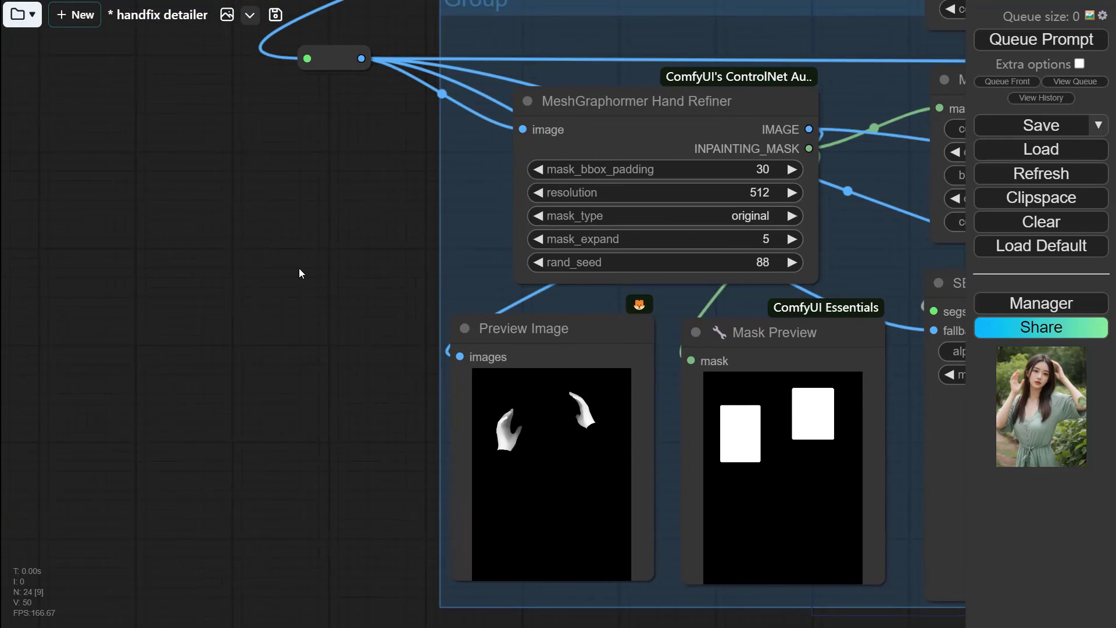
- Browse the addable ControlNet Preprocessors nodes under Normal and Depth Estimators to locate MeshGraphormer Hand Refiner
{"action": "left_click_drag", "start_coordinate": [166, 158], "coordinate": [446, 192]}
{"action": "right_click", "coordinate": [203, 113]}
{"action": "left_click", "coordinate": [222, 115]}
{"action": "left_click", "coordinate": [389, 399]}
{"action": "left_click", "coordinate": [603, 181]}
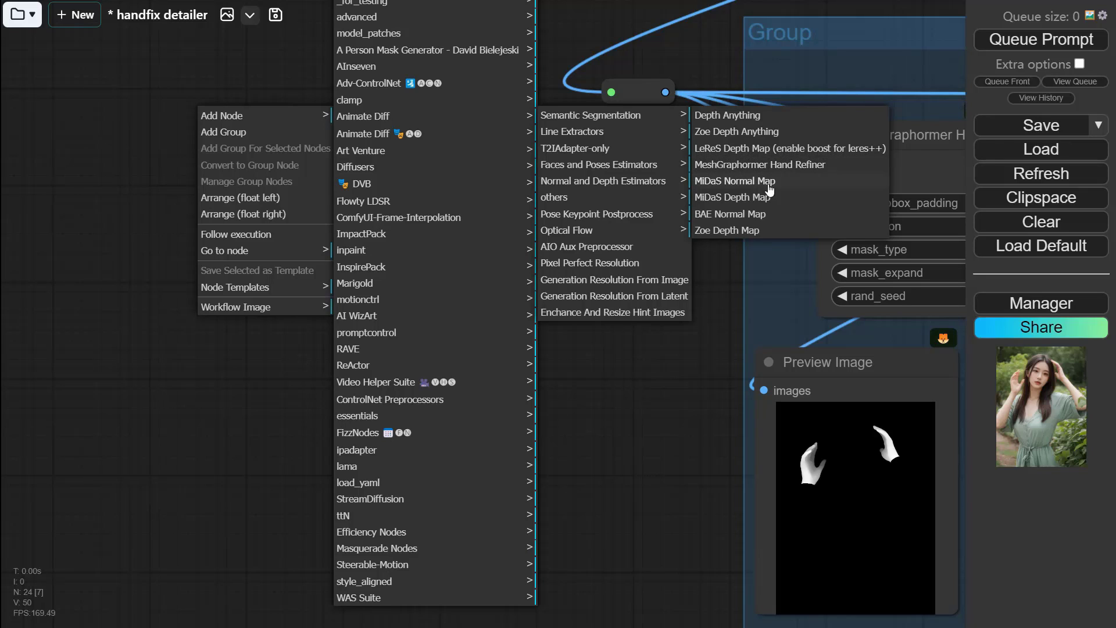
- View the mask_type options of the MeshGraphormer Hand Refiner node without changing the selection
{"action": "scroll", "coordinate": [213, 314], "scroll_direction": "down", "scroll_amount": 3}
{"action": "left_click_drag", "start_coordinate": [653, 388], "coordinate": [60, 291]}
{"action": "scroll", "coordinate": [210, 319], "scroll_direction": "up", "scroll_amount": 3}
{"action": "scroll", "coordinate": [211, 324], "scroll_direction": "up", "scroll_amount": 2}
{"action": "scroll", "coordinate": [121, 224], "scroll_direction": "down", "scroll_amount": 1}
{"action": "scroll", "coordinate": [60, 291], "scroll_direction": "down", "scroll_amount": 1}
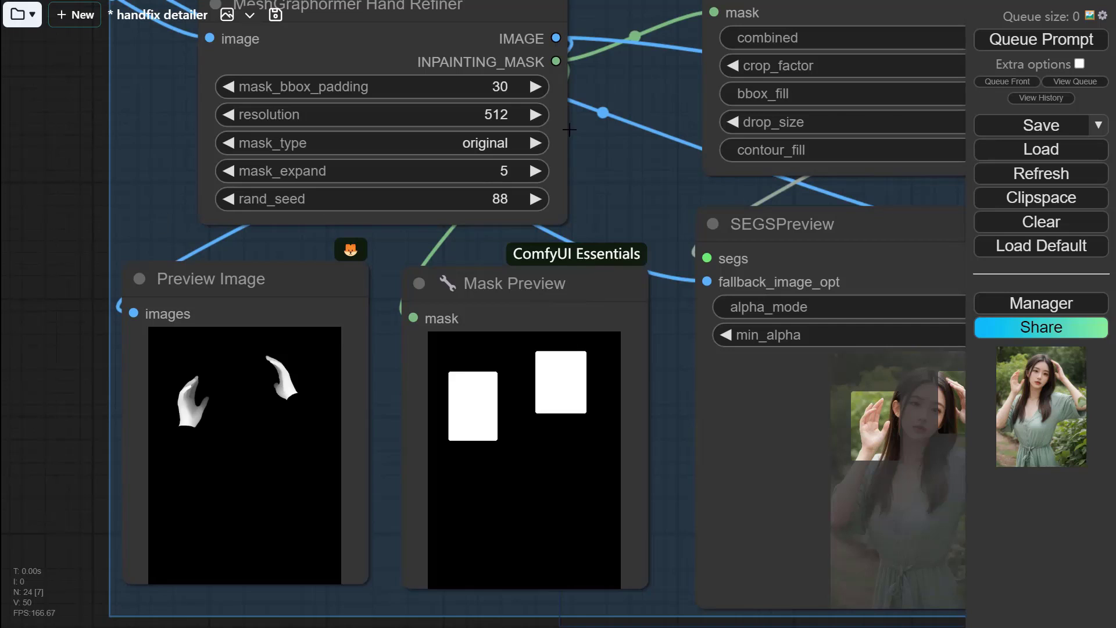
{"action": "left_click", "coordinate": [500, 143]}
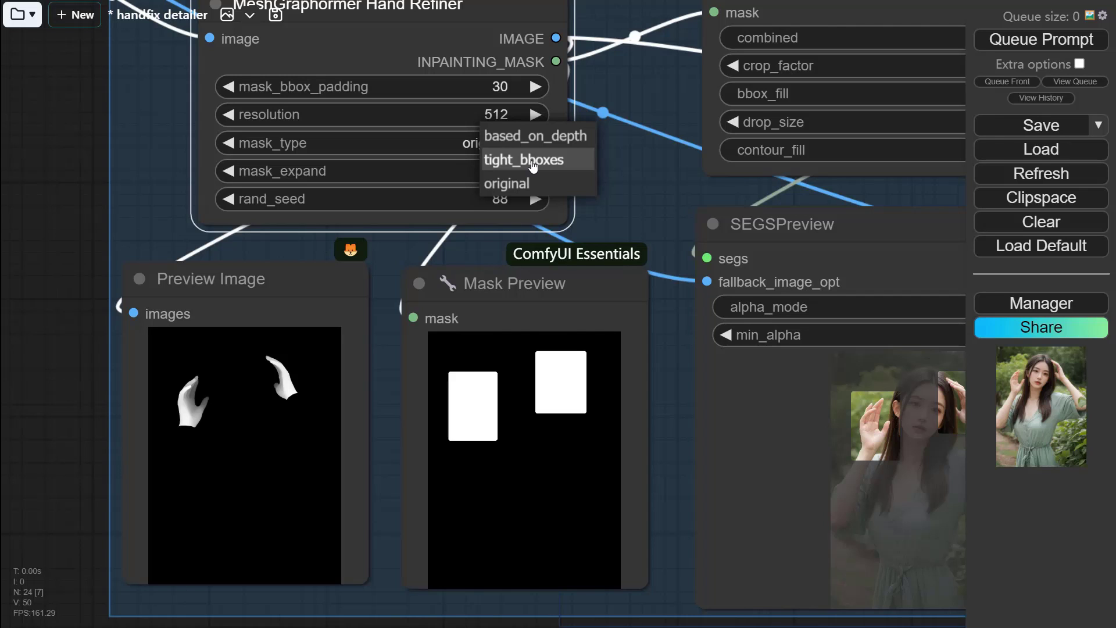
{"action": "scroll", "coordinate": [649, 177], "scroll_direction": "down", "scroll_amount": 5}
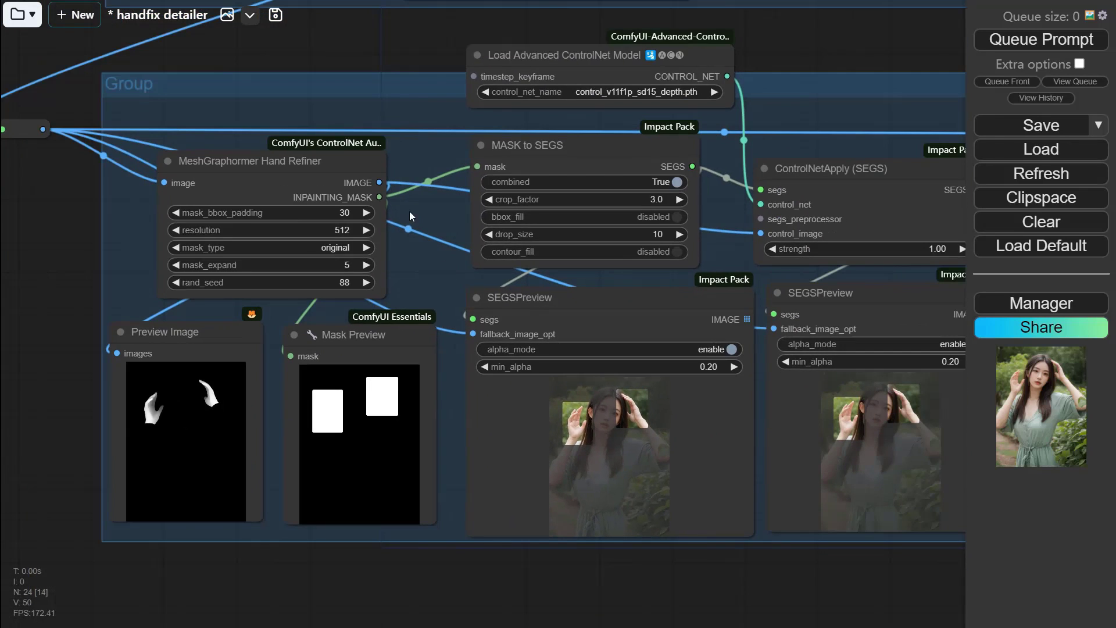
- Select the MeshGraphormer Hand Refiner node and trace its image and inpainting mask outputs to the connected nodes
{"action": "left_click", "coordinate": [305, 179]}
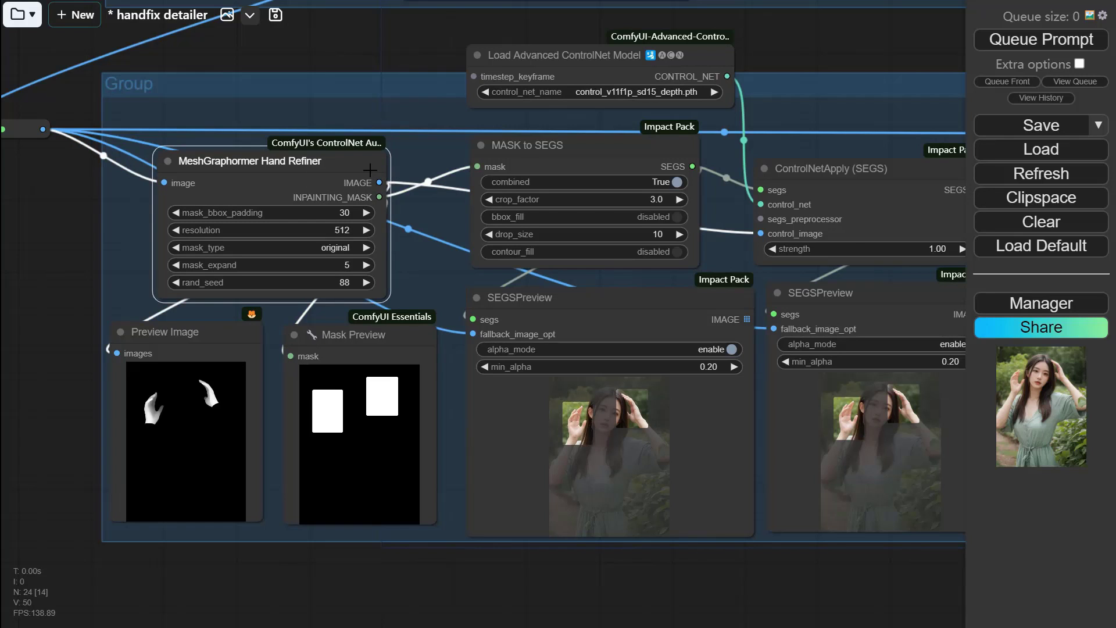
{"action": "scroll", "coordinate": [425, 273], "scroll_direction": "up", "scroll_amount": 1}
{"action": "left_click_drag", "start_coordinate": [424, 273], "coordinate": [368, 276]}
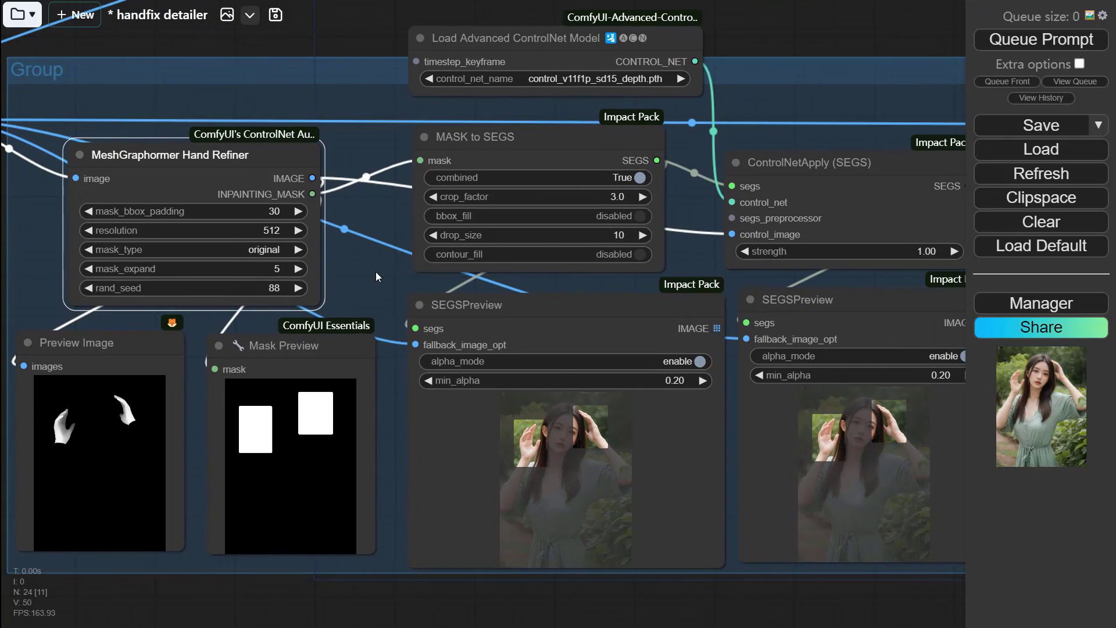
{"action": "left_click_drag", "start_coordinate": [275, 255], "coordinate": [139, 265]}
{"action": "scroll", "coordinate": [235, 250], "scroll_direction": "up", "scroll_amount": 1}
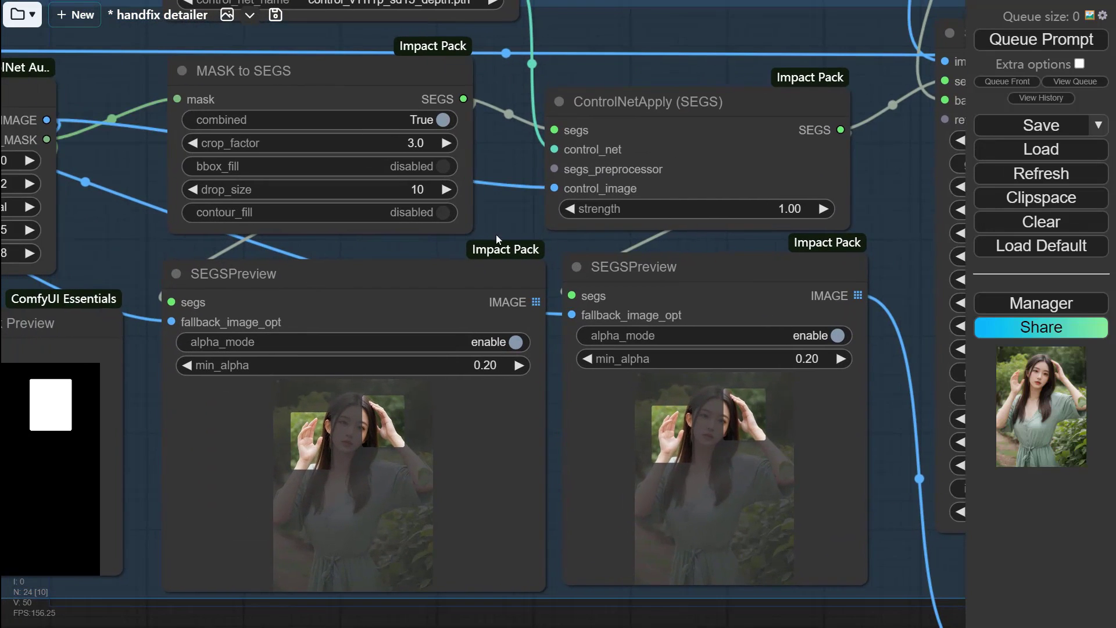
- Select the ControlNetApply (SEGS) node and examine its inputs and strength setting
{"action": "left_click_drag", "start_coordinate": [563, 248], "coordinate": [442, 236]}
{"action": "scroll", "coordinate": [621, 139], "scroll_direction": "up", "scroll_amount": 3}
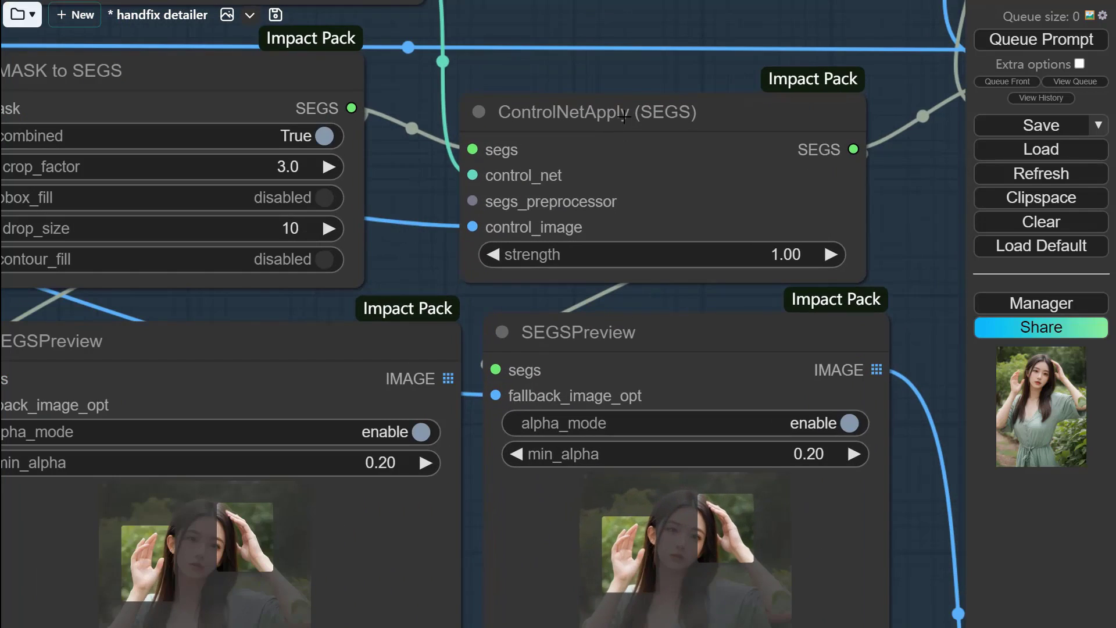
{"action": "left_click", "coordinate": [622, 114]}
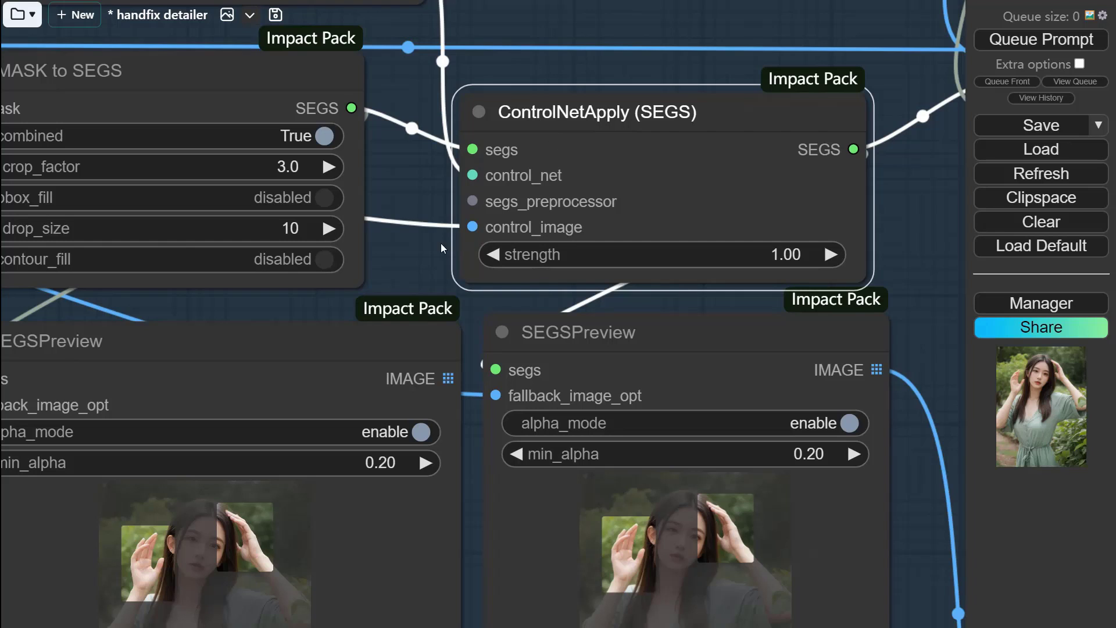
{"action": "left_click_drag", "start_coordinate": [417, 251], "coordinate": [313, 264]}
{"action": "scroll", "coordinate": [435, 223], "scroll_direction": "up", "scroll_amount": 4}
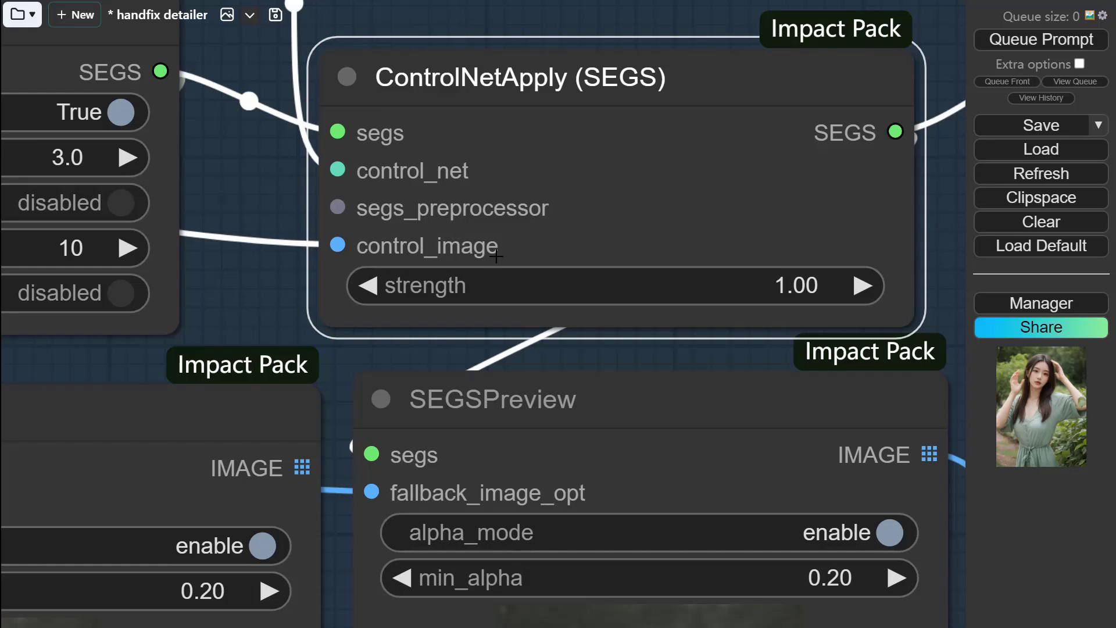
{"action": "scroll", "coordinate": [511, 232], "scroll_direction": "down", "scroll_amount": 4}
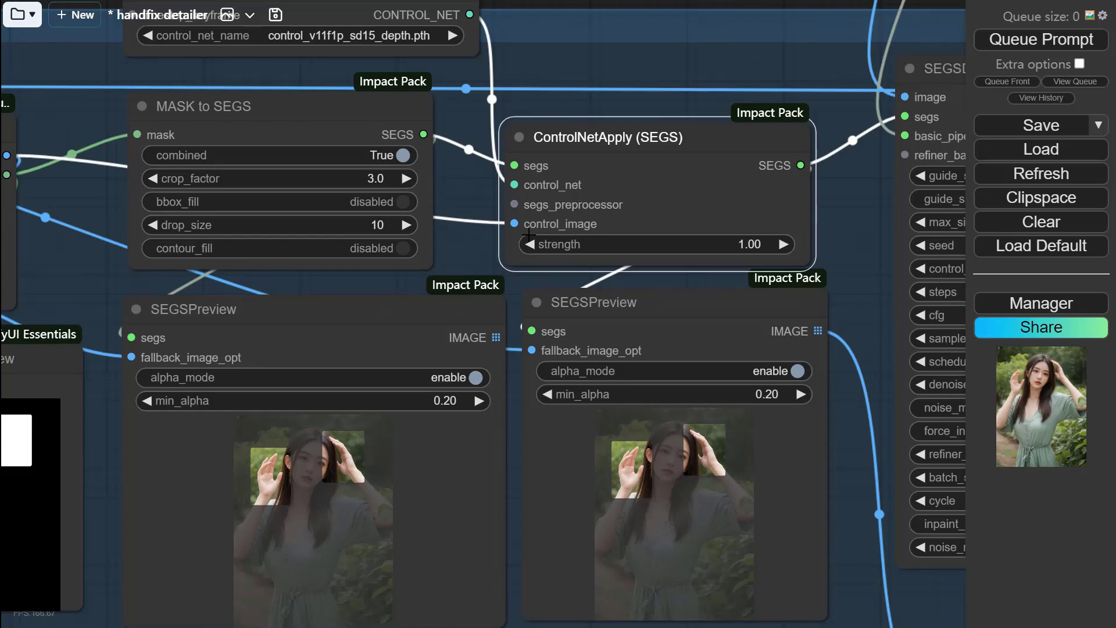
- Select the MASK to SEGS node and compare its settings with the mask preview and SEGSPreview image
{"action": "scroll", "coordinate": [480, 253], "scroll_direction": "down", "scroll_amount": 1}
{"action": "left_click_drag", "start_coordinate": [480, 252], "coordinate": [594, 249]}
{"action": "scroll", "coordinate": [430, 252], "scroll_direction": "down", "scroll_amount": 5}
{"action": "left_click_drag", "start_coordinate": [269, 263], "coordinate": [322, 260]}
{"action": "scroll", "coordinate": [435, 259], "scroll_direction": "up", "scroll_amount": 4}
{"action": "scroll", "coordinate": [397, 200], "scroll_direction": "up", "scroll_amount": 5}
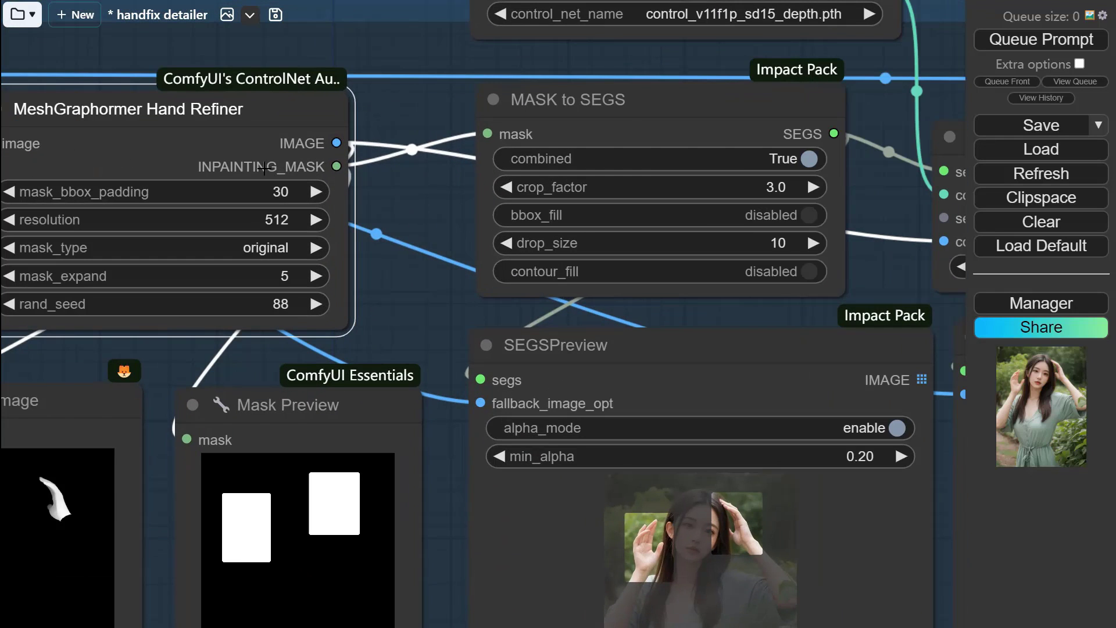
{"action": "left_click", "coordinate": [618, 106]}
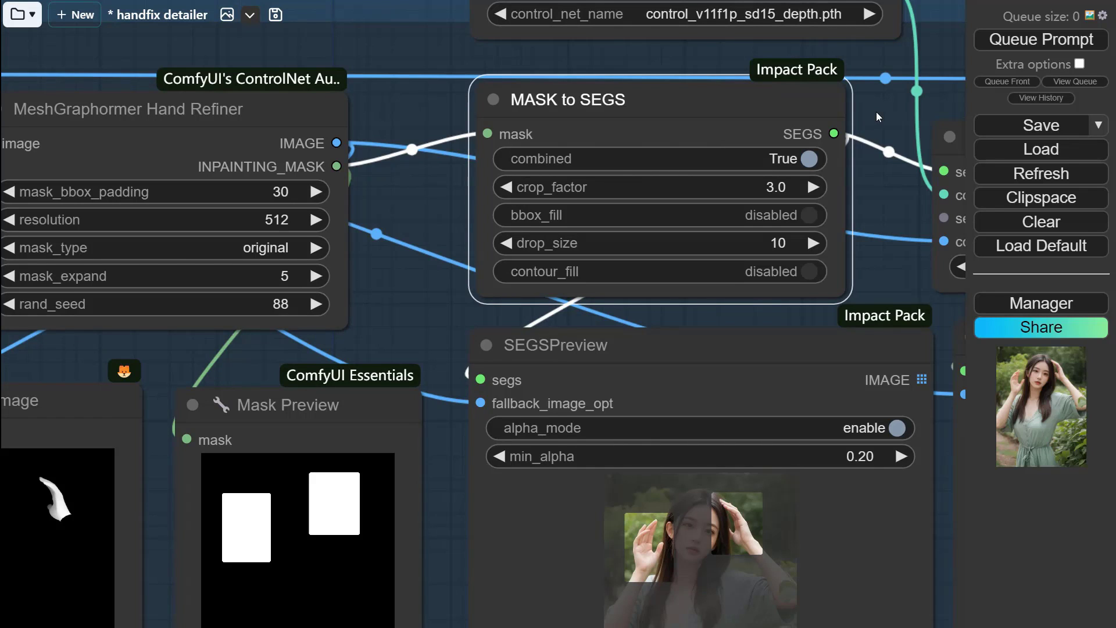
{"action": "left_click_drag", "start_coordinate": [877, 116], "coordinate": [621, 138]}
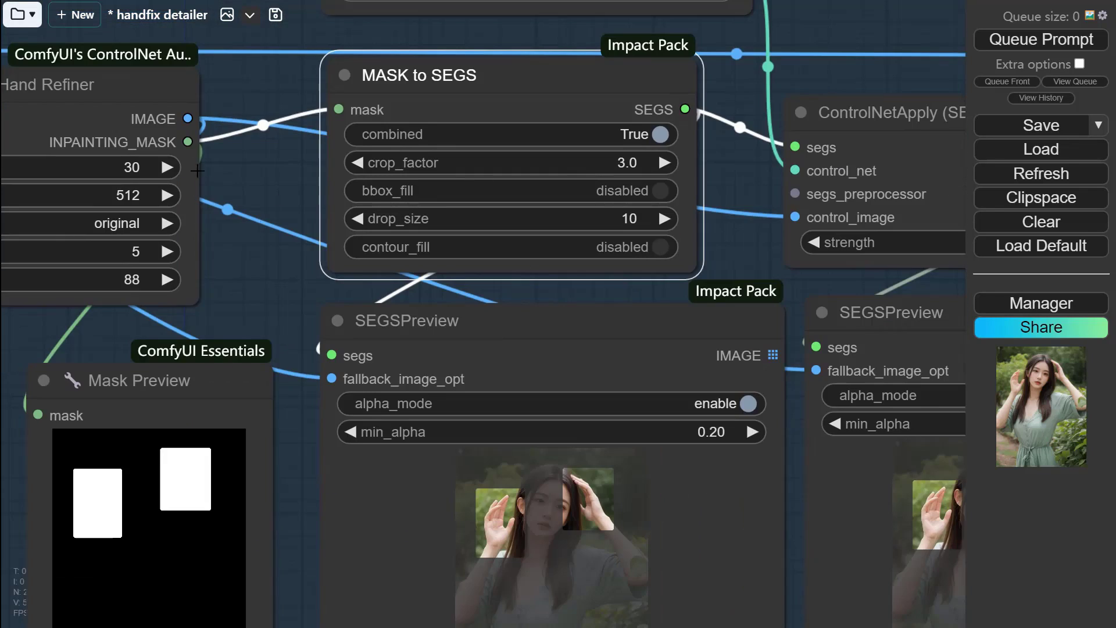
{"action": "left_click_drag", "start_coordinate": [198, 170], "coordinate": [278, 86]}
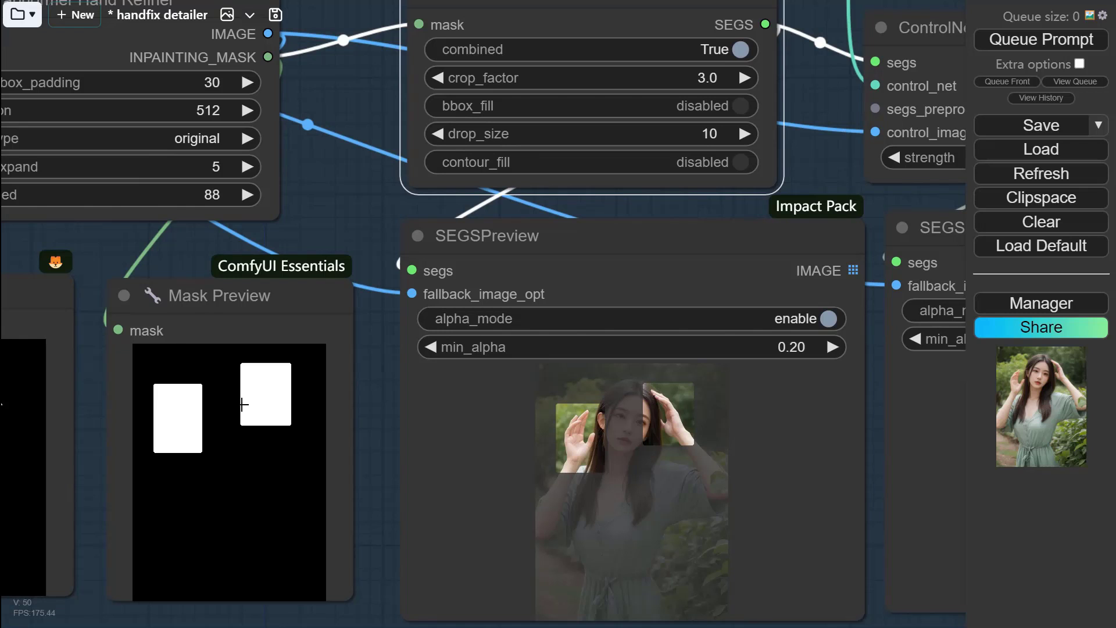
- Compare the hand depth preview and inpainting mask preview with the MASK to SEGS and ControlNetApply (SEGS) nodes they feed
{"action": "left_click_drag", "start_coordinate": [352, 184], "coordinate": [348, 287]}
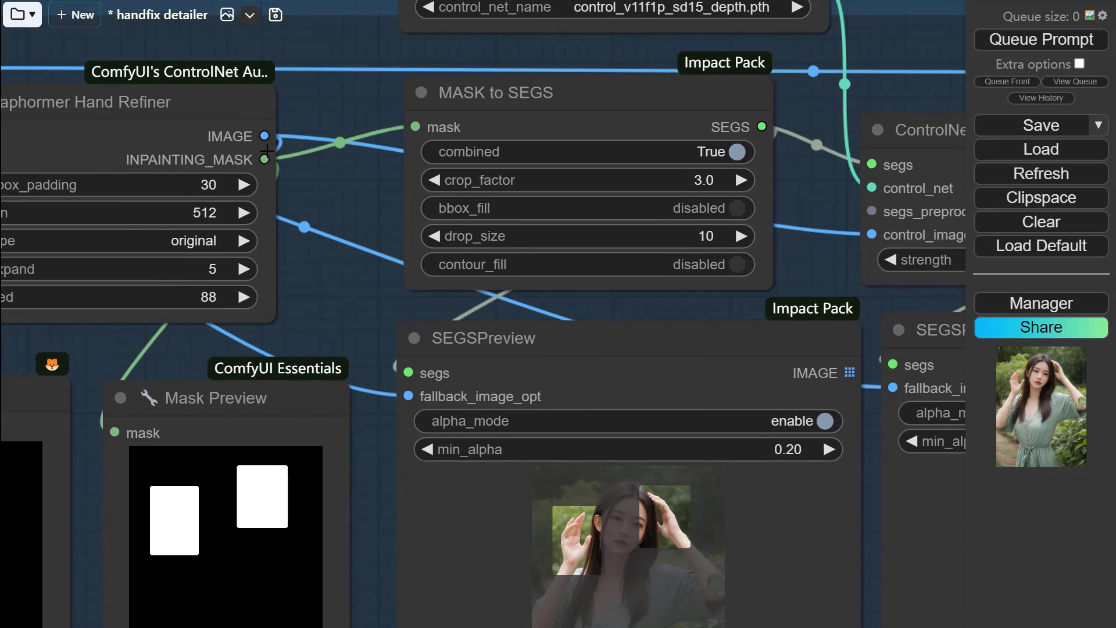
{"action": "left_click_drag", "start_coordinate": [778, 244], "coordinate": [475, 247]}
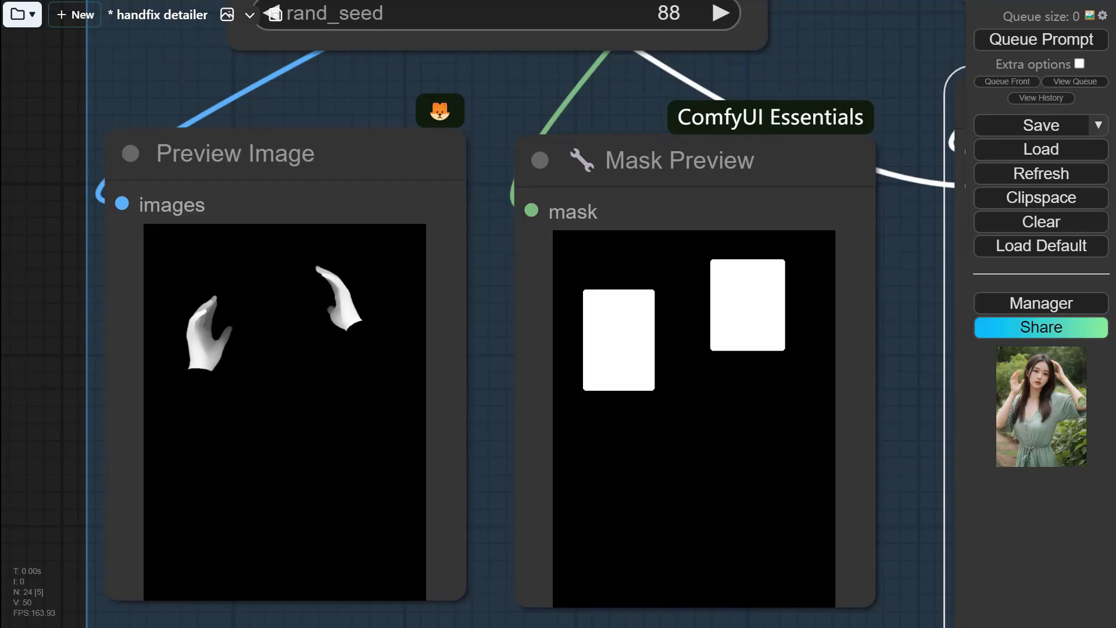
{"action": "left_click_drag", "start_coordinate": [483, 284], "coordinate": [93, 445]}
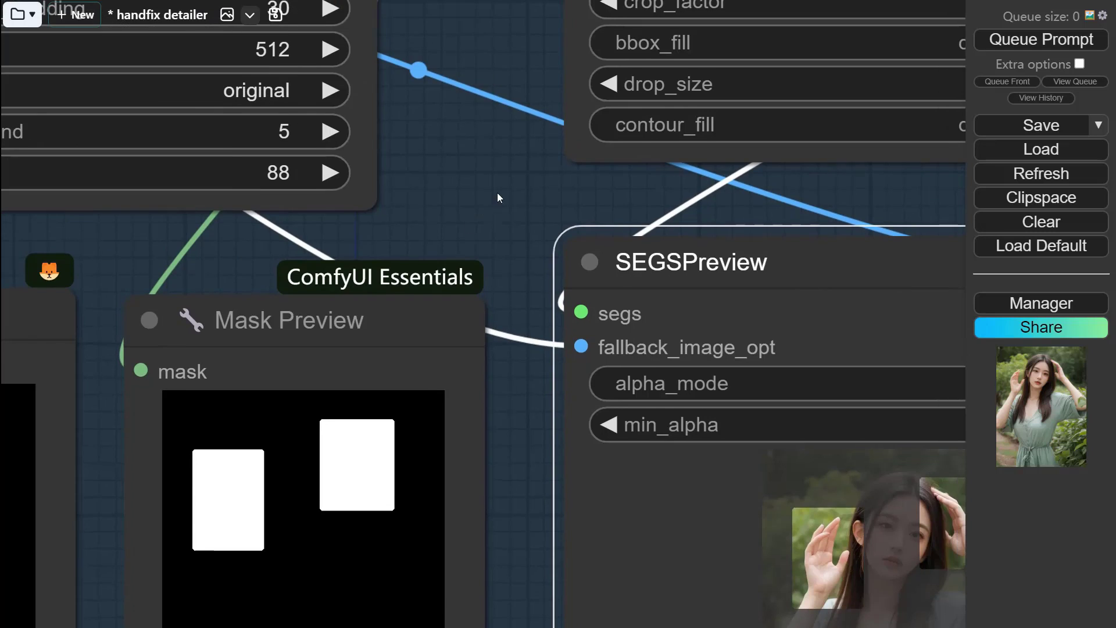
{"action": "left_click_drag", "start_coordinate": [498, 193], "coordinate": [174, 264]}
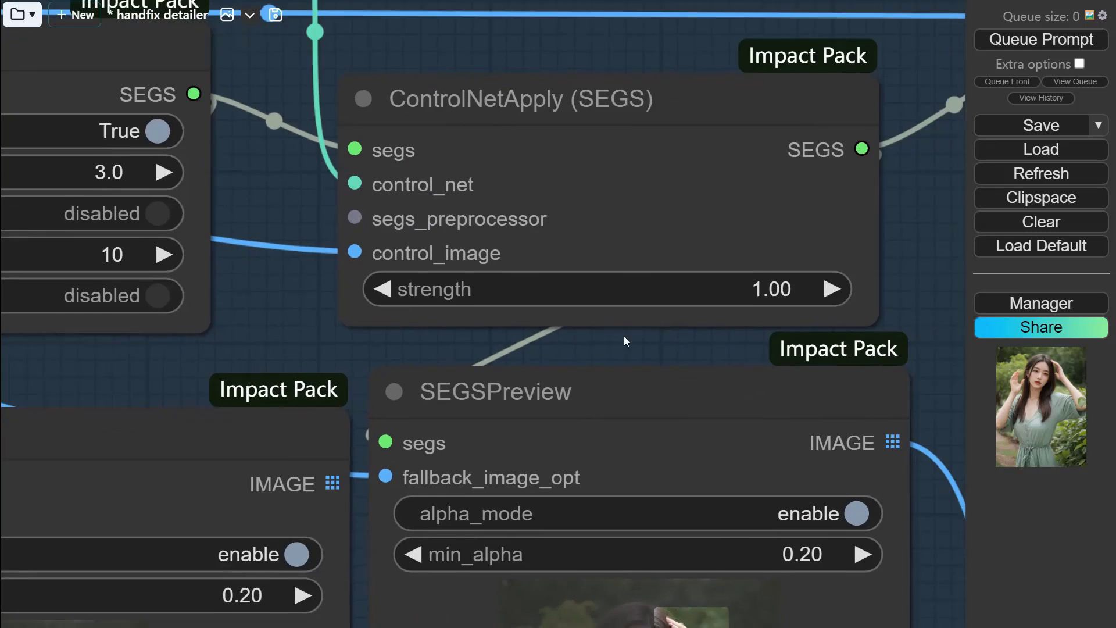
- Examine the highlighted hand regions in the SEGSPreview fed by MASK to SEGS against the mask preview
{"action": "scroll", "coordinate": [625, 340], "scroll_direction": "down", "scroll_amount": 5}
{"action": "left_click_drag", "start_coordinate": [831, 278], "coordinate": [741, 184]}
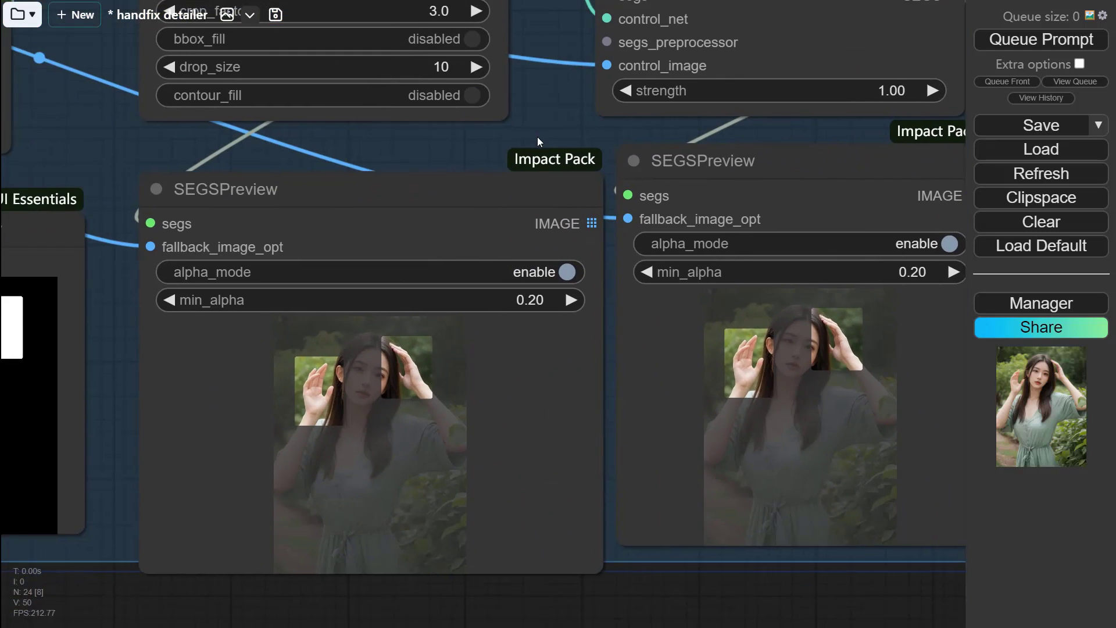
{"action": "scroll", "coordinate": [537, 137], "scroll_direction": "down", "scroll_amount": 2}
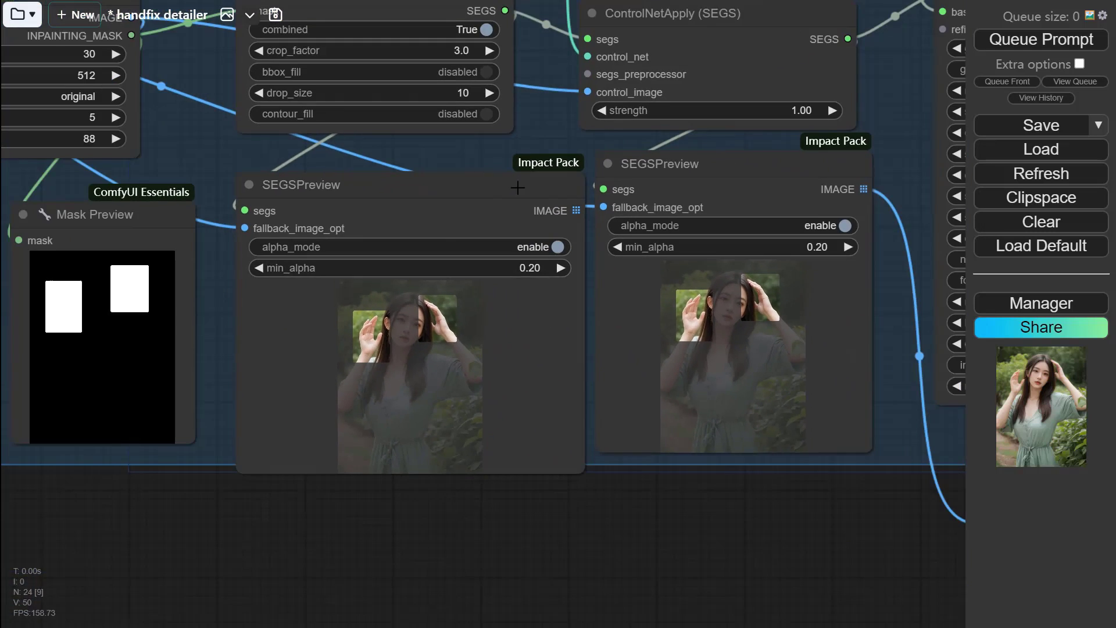
{"action": "left_click_drag", "start_coordinate": [430, 167], "coordinate": [514, 292]}
{"action": "scroll", "coordinate": [520, 173], "scroll_direction": "up", "scroll_amount": 3}
{"action": "scroll", "coordinate": [514, 240], "scroll_direction": "down", "scroll_amount": 4}
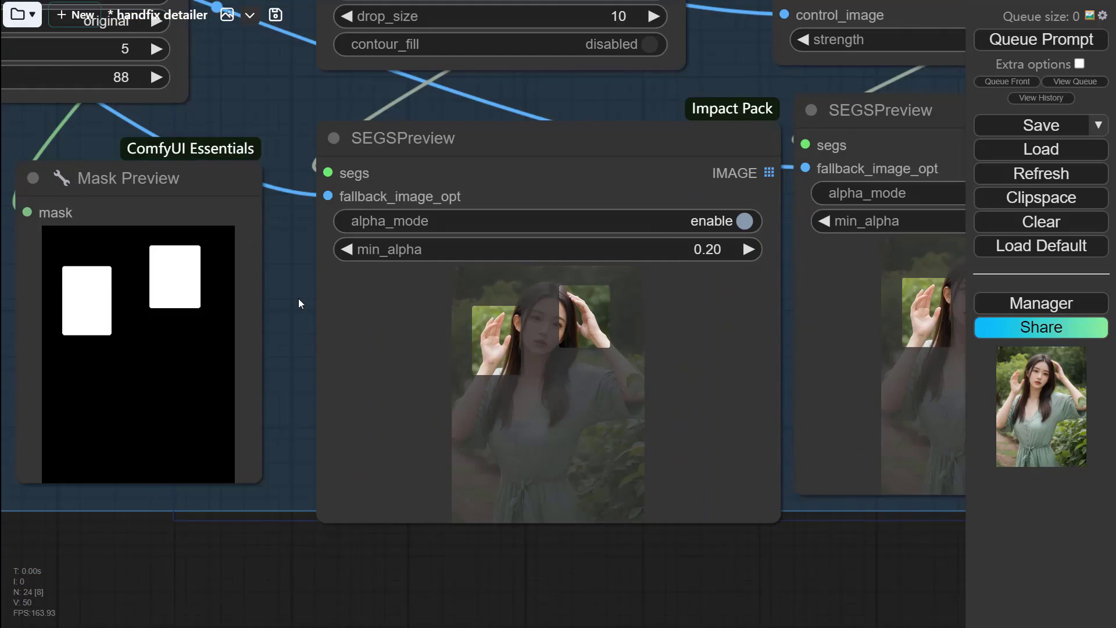
{"action": "scroll", "coordinate": [304, 316], "scroll_direction": "up", "scroll_amount": 3}
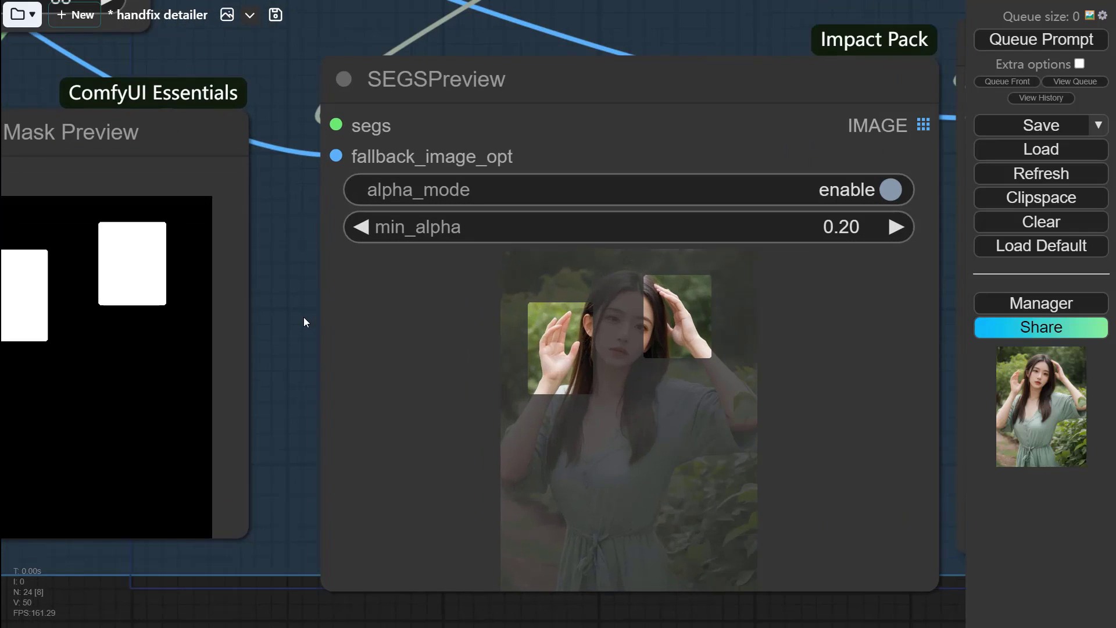
{"action": "scroll", "coordinate": [294, 294], "scroll_direction": "down", "scroll_amount": 3}
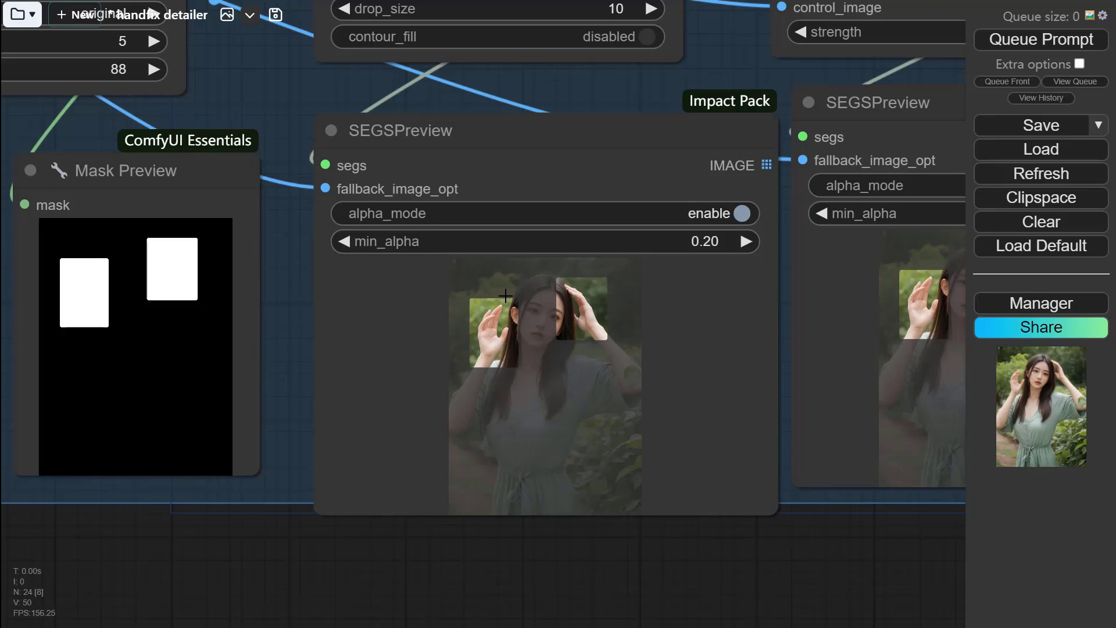
- Inspect the ControlNetApply (SEGS) node and its SEGSPreview, following the preview's image output to the Preview Image node
{"action": "scroll", "coordinate": [730, 233], "scroll_direction": "right", "scroll_amount": 8}
{"action": "scroll", "coordinate": [730, 233], "scroll_direction": "up", "scroll_amount": 2}
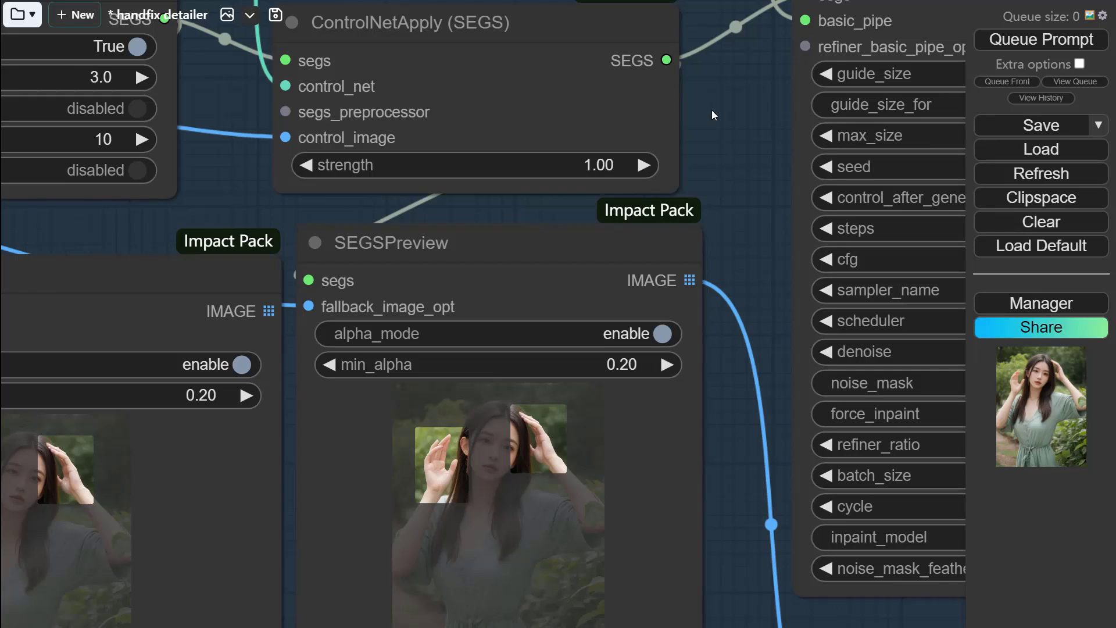
{"action": "scroll", "coordinate": [745, 184], "scroll_direction": "down", "scroll_amount": 3}
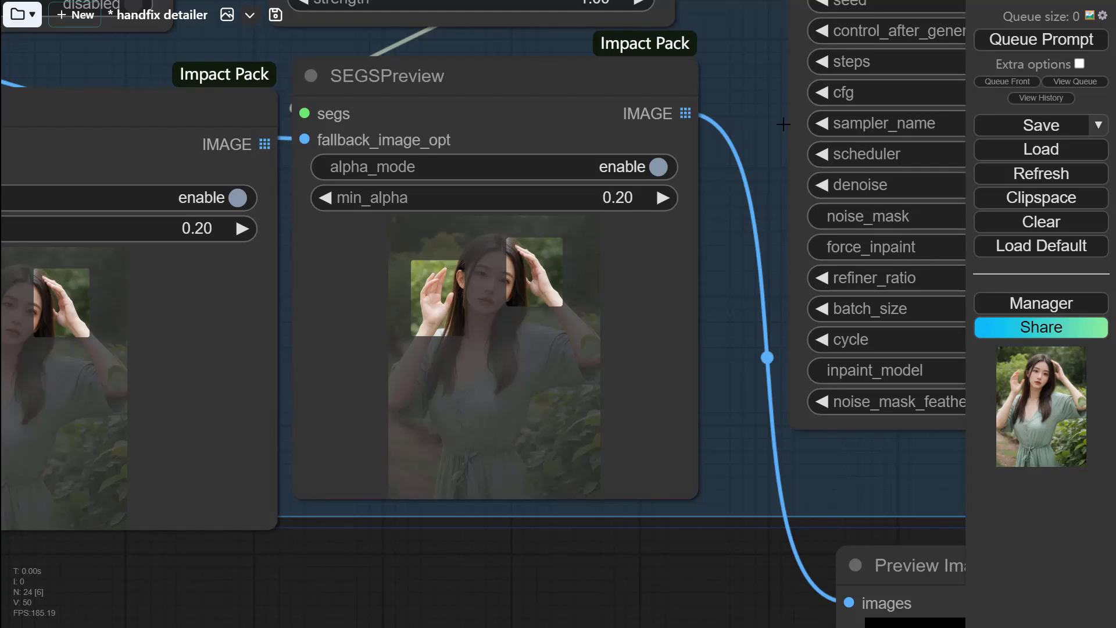
{"action": "scroll", "coordinate": [755, 169], "scroll_direction": "up", "scroll_amount": 2}
{"action": "scroll", "coordinate": [748, 186], "scroll_direction": "down", "scroll_amount": 3}
- Examine the SEGSDetailer node's inputs and its size, sampling, denoise and noise mask settings
{"action": "left_click_drag", "start_coordinate": [748, 186], "coordinate": [347, 351]}
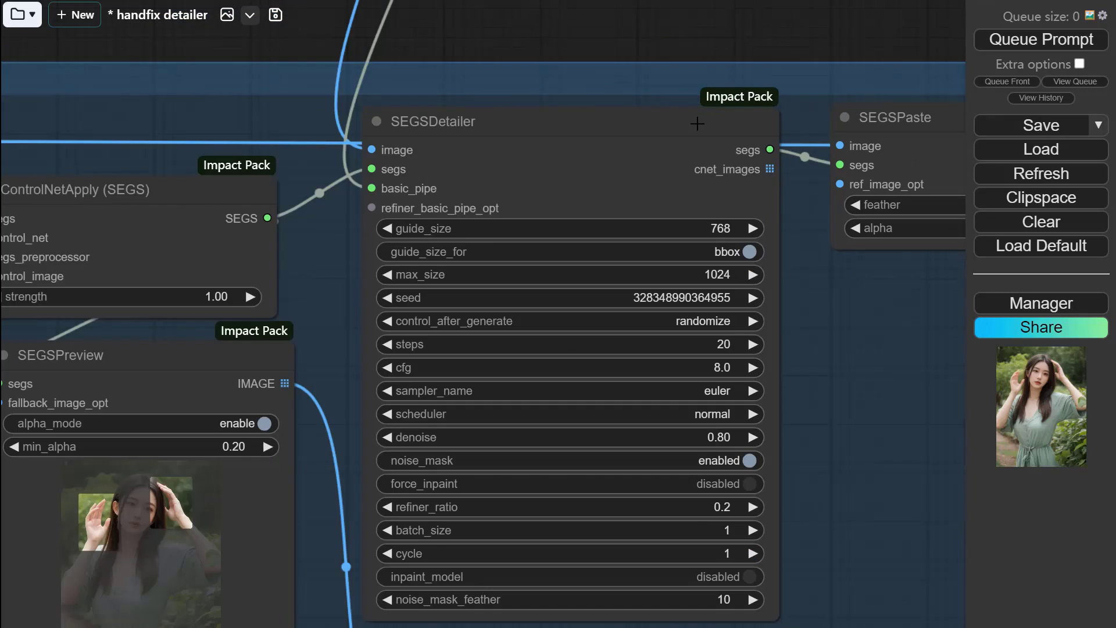
{"action": "left_click_drag", "start_coordinate": [587, 67], "coordinate": [578, 30]}
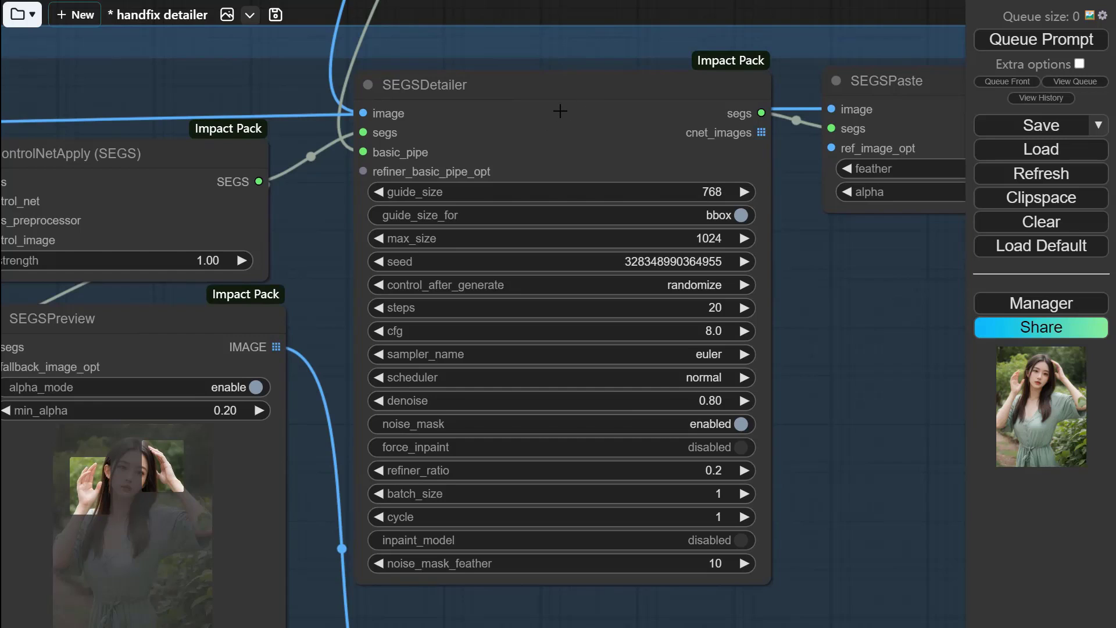
{"action": "scroll", "coordinate": [578, 31], "scroll_direction": "up", "scroll_amount": 2}
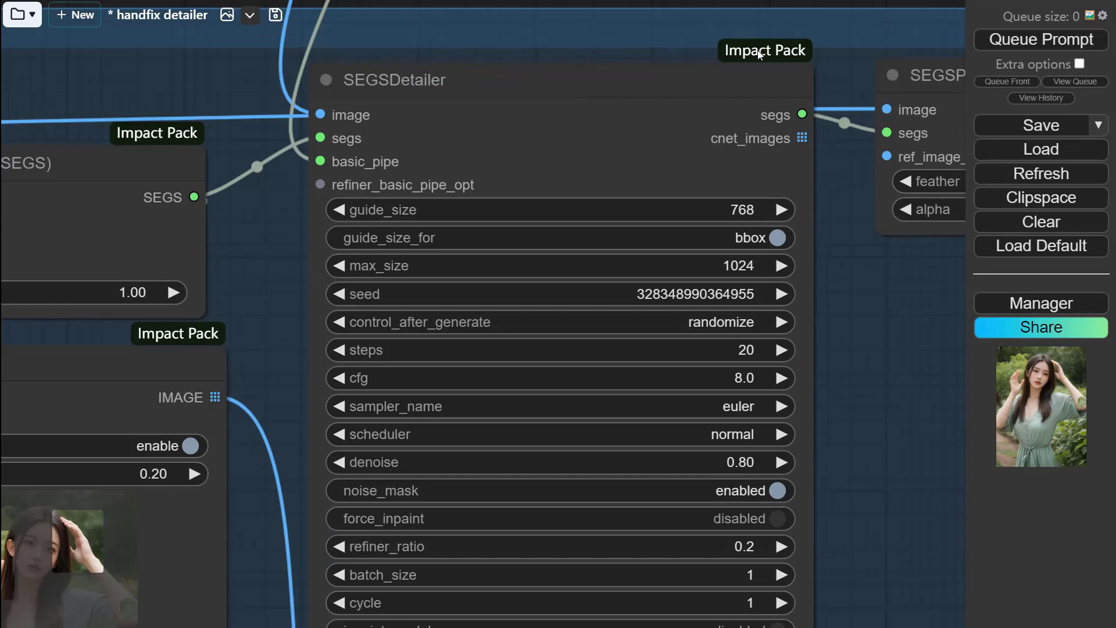
{"action": "left_click_drag", "start_coordinate": [842, 308], "coordinate": [833, 281]}
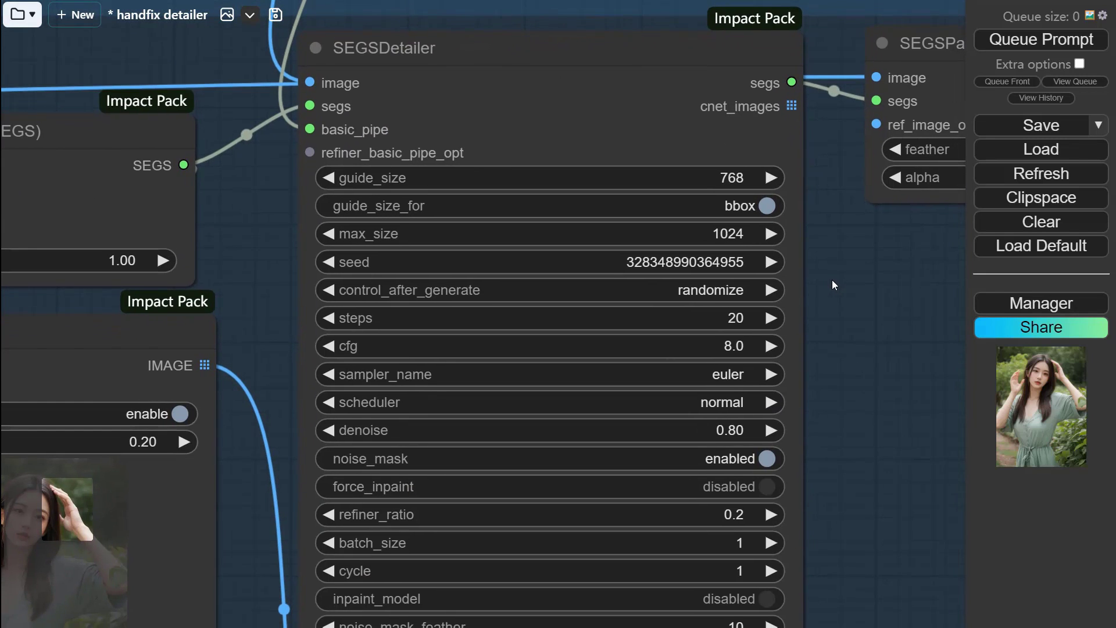
{"action": "scroll", "coordinate": [832, 280], "scroll_direction": "down", "scroll_amount": 1}
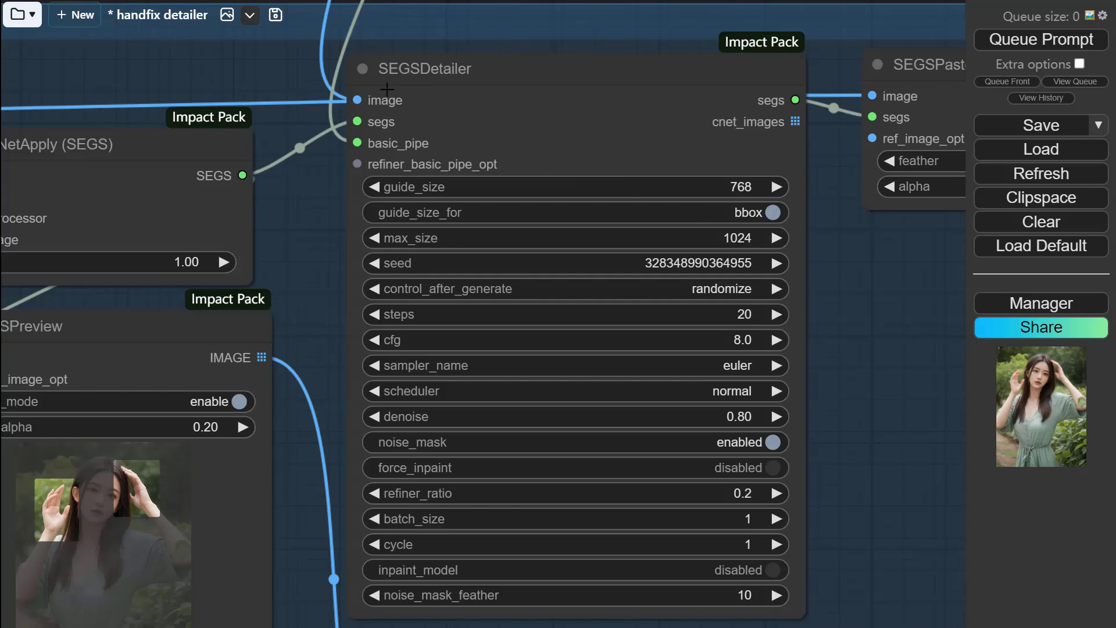
{"action": "left_click_drag", "start_coordinate": [839, 319], "coordinate": [824, 277]}
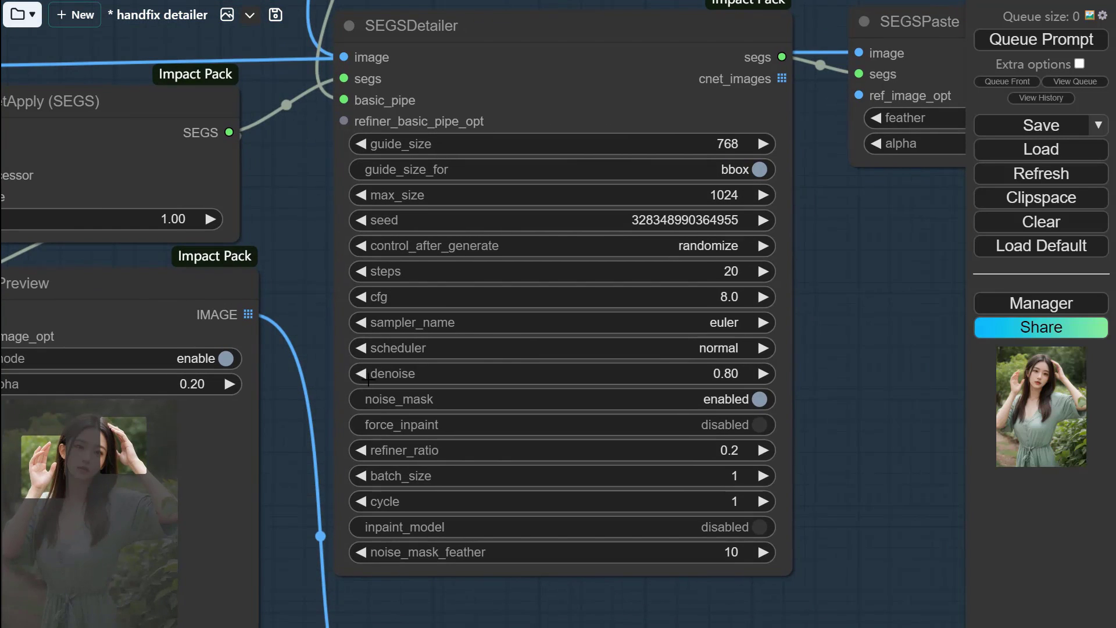
{"action": "scroll", "coordinate": [803, 382], "scroll_direction": "up", "scroll_amount": 3}
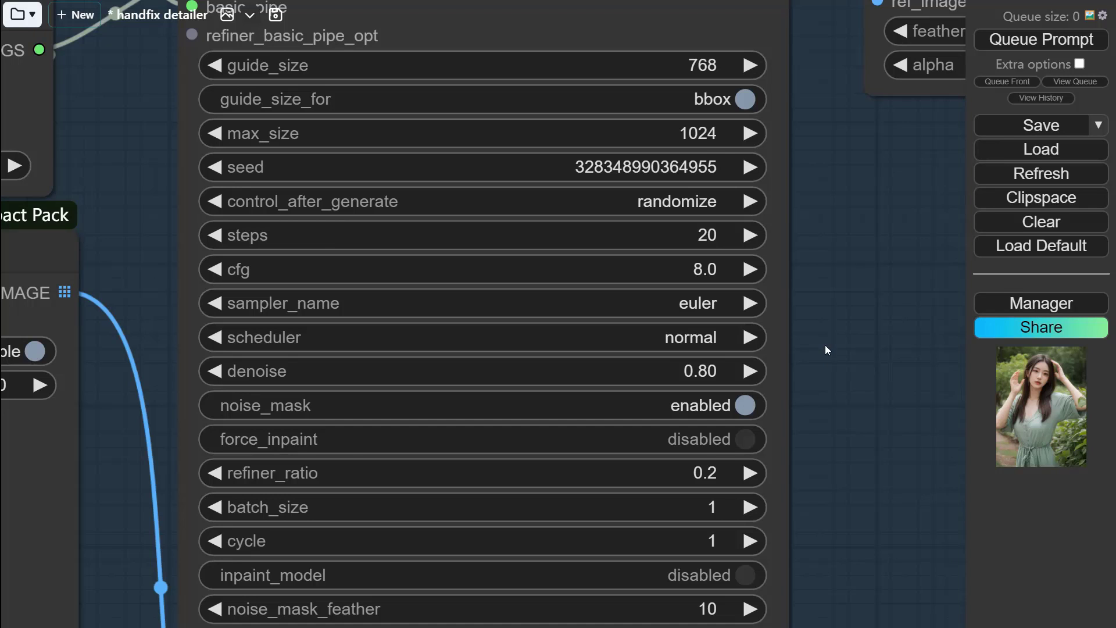
{"action": "scroll", "coordinate": [824, 344], "scroll_direction": "down", "scroll_amount": 4}
- Select the SEGSPaste node and examine its feather and alpha settings and its links to SEGSDetailer and Save Image
{"action": "left_click_drag", "start_coordinate": [894, 286], "coordinate": [607, 388]}
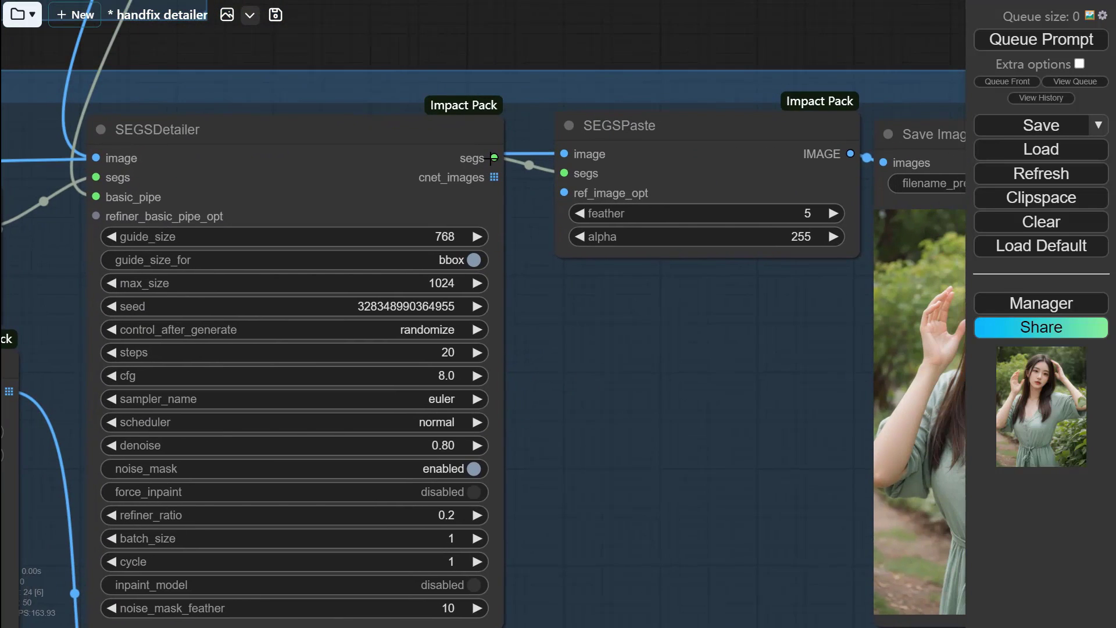
{"action": "left_click_drag", "start_coordinate": [699, 167], "coordinate": [606, 183]}
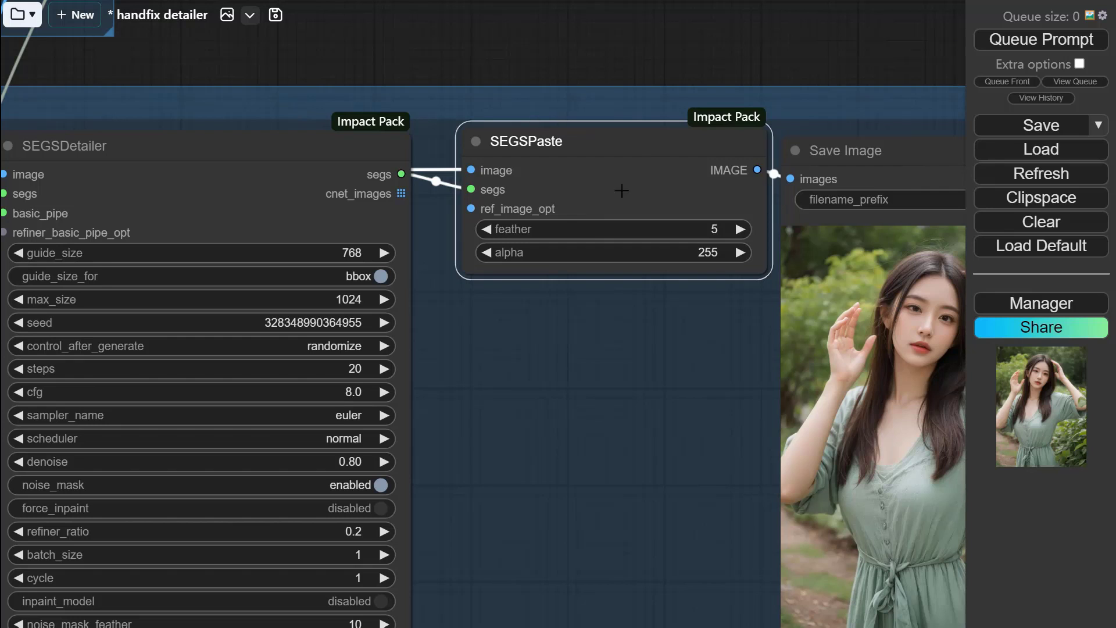
{"action": "scroll", "coordinate": [632, 304], "scroll_direction": "up", "scroll_amount": 3}
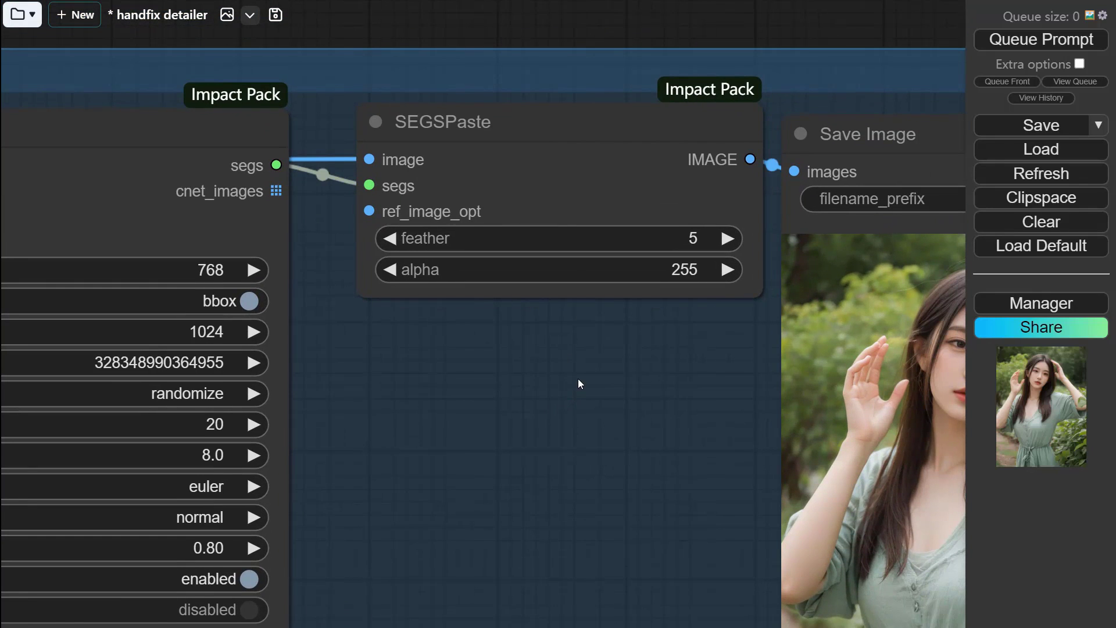
{"action": "scroll", "coordinate": [577, 378], "scroll_direction": "down", "scroll_amount": 3}
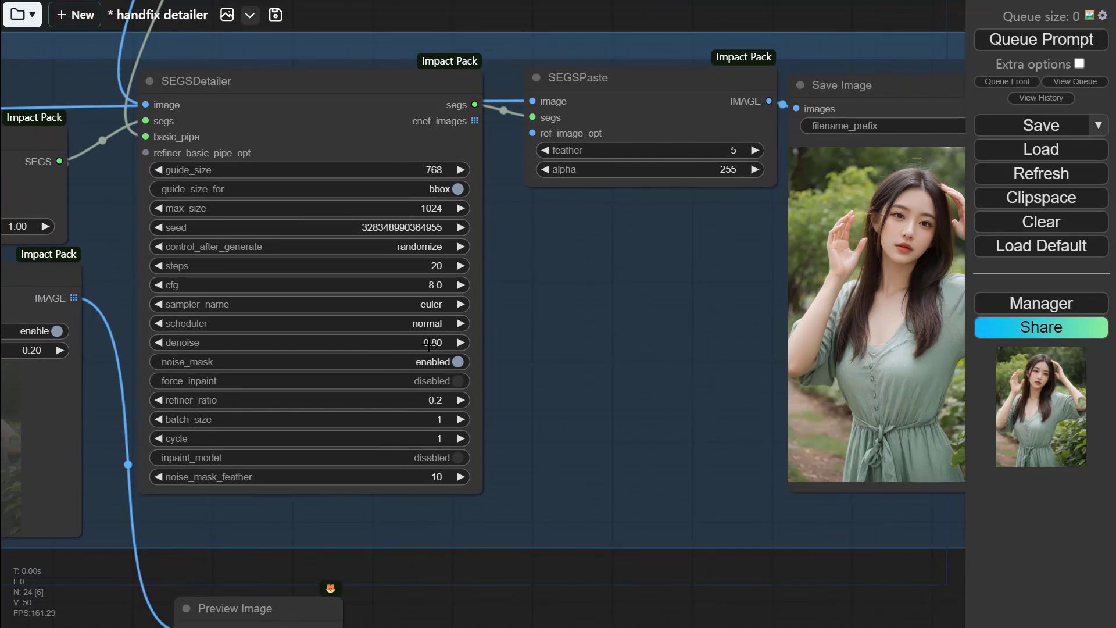
{"action": "scroll", "coordinate": [429, 346], "scroll_direction": "up", "scroll_amount": 3}
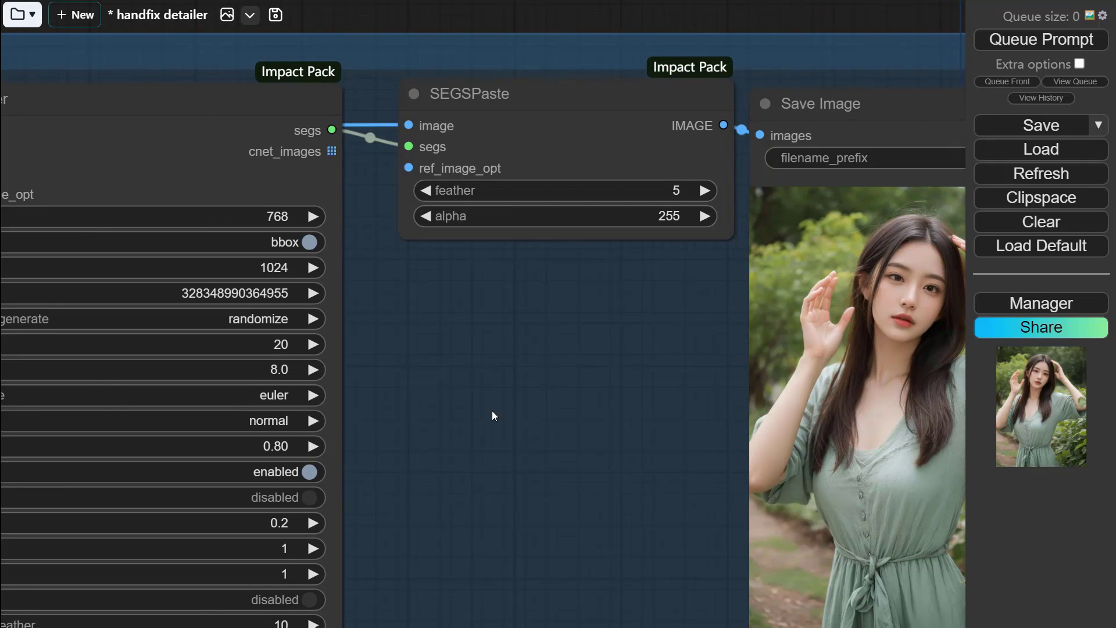
- Inspect both repaired hands up close in the Save Image result
{"action": "left_click_drag", "start_coordinate": [631, 343], "coordinate": [308, 264]}
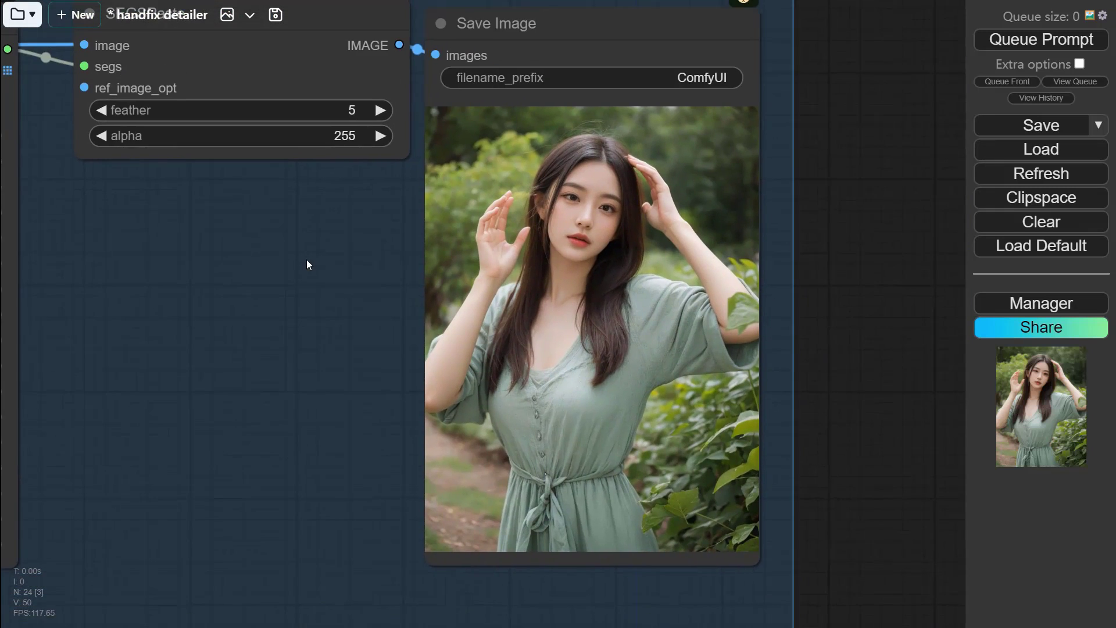
{"action": "scroll", "coordinate": [520, 213], "scroll_direction": "up", "scroll_amount": 4}
{"action": "scroll", "coordinate": [521, 213], "scroll_direction": "up", "scroll_amount": 5}
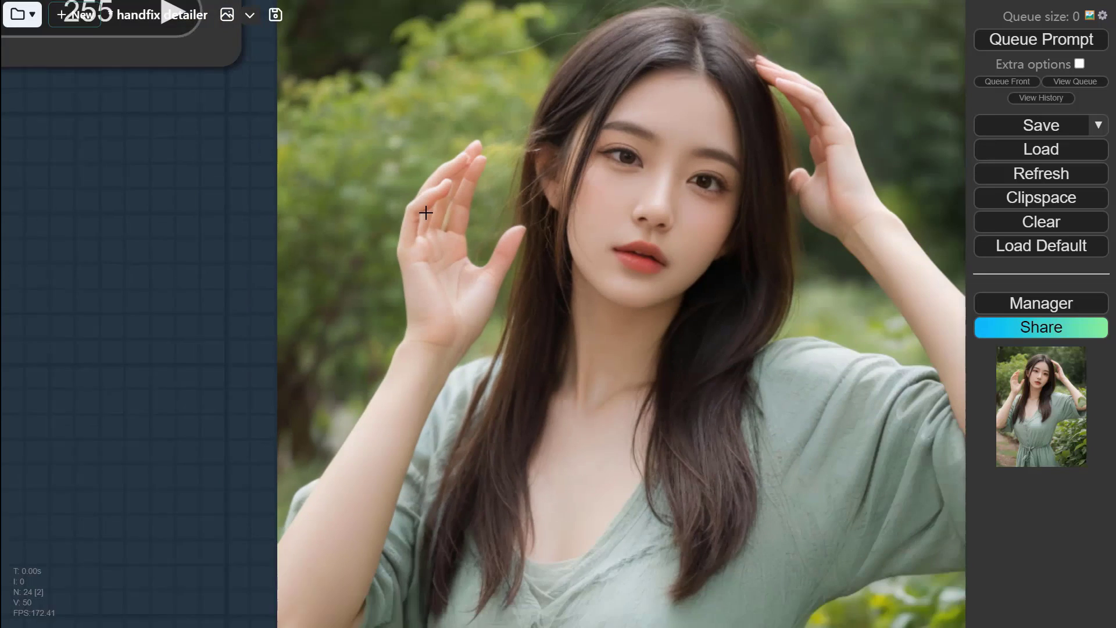
{"action": "scroll", "coordinate": [427, 206], "scroll_direction": "down", "scroll_amount": 4}
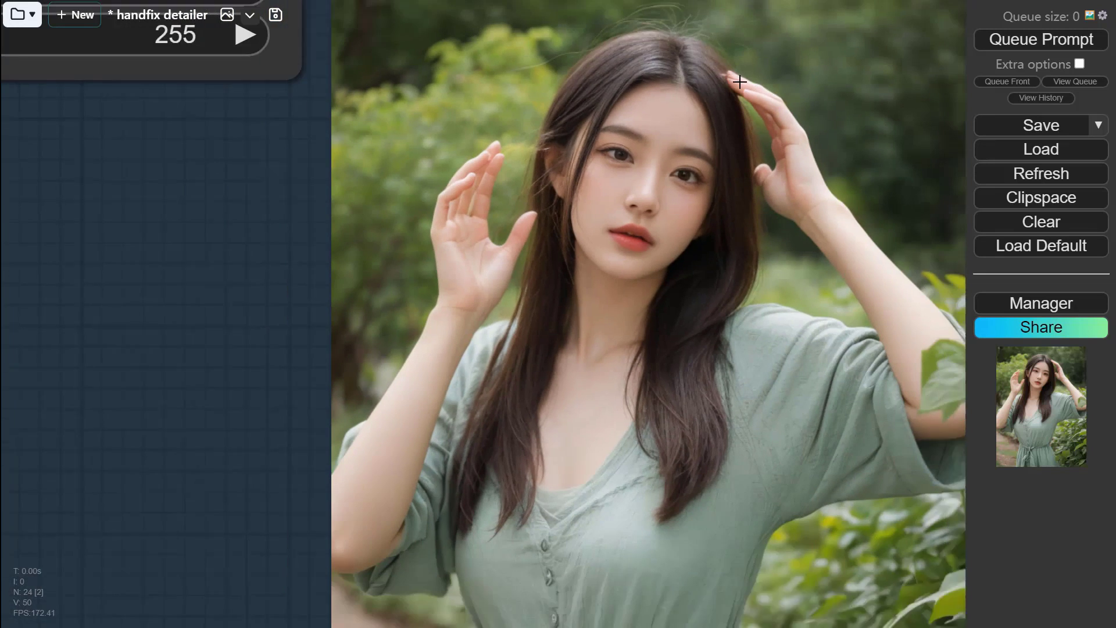
{"action": "scroll", "coordinate": [733, 74], "scroll_direction": "down", "scroll_amount": 3}
{"action": "scroll", "coordinate": [233, 235], "scroll_direction": "down", "scroll_amount": 4}
{"action": "left_click_drag", "start_coordinate": [839, 212], "coordinate": [779, 419]}
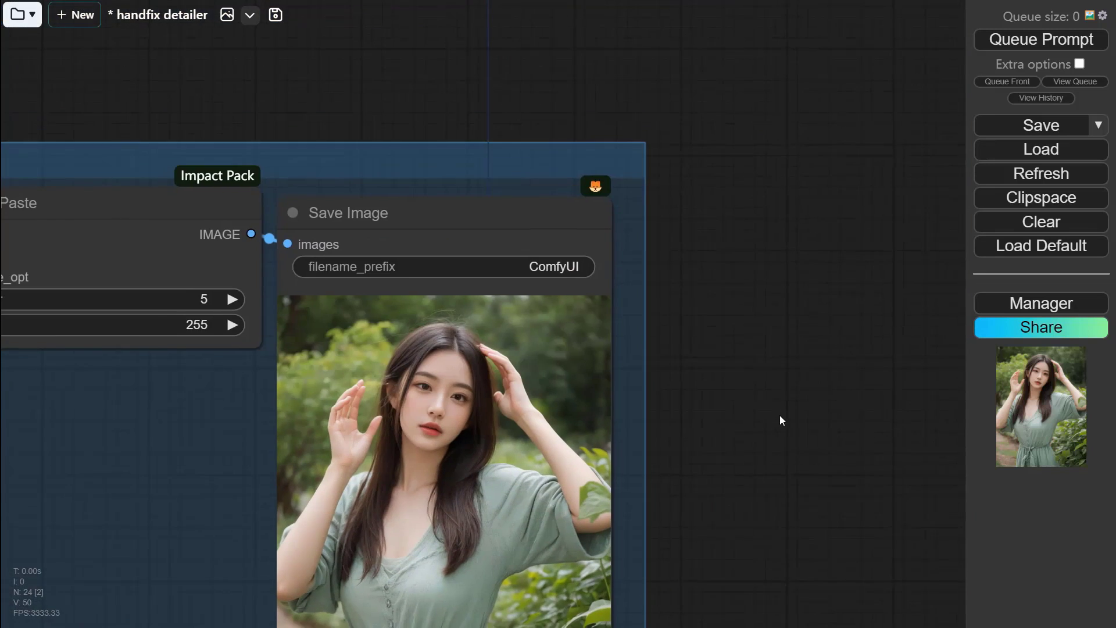
- Move the Preview Image node fed by VAE Decode closer to its source group and compare its hands with the Save Image result
{"action": "scroll", "coordinate": [767, 349], "scroll_direction": "down", "scroll_amount": 6}
{"action": "scroll", "coordinate": [612, 240], "scroll_direction": "down", "scroll_amount": 5}
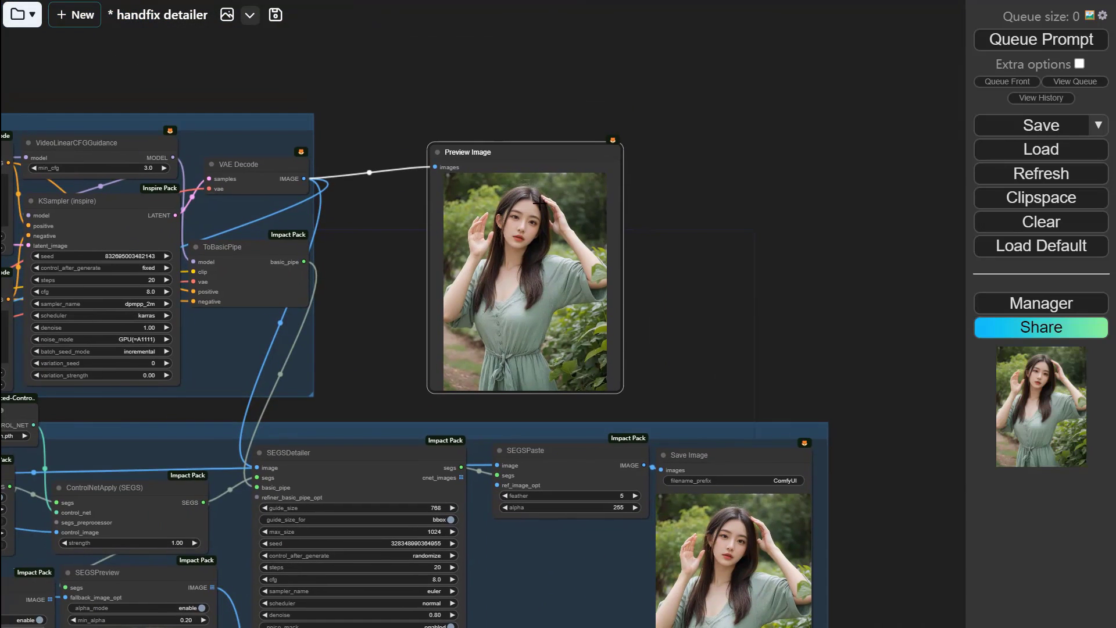
{"action": "left_click_drag", "start_coordinate": [492, 140], "coordinate": [418, 141]}
{"action": "scroll", "coordinate": [693, 333], "scroll_direction": "up", "scroll_amount": 8}
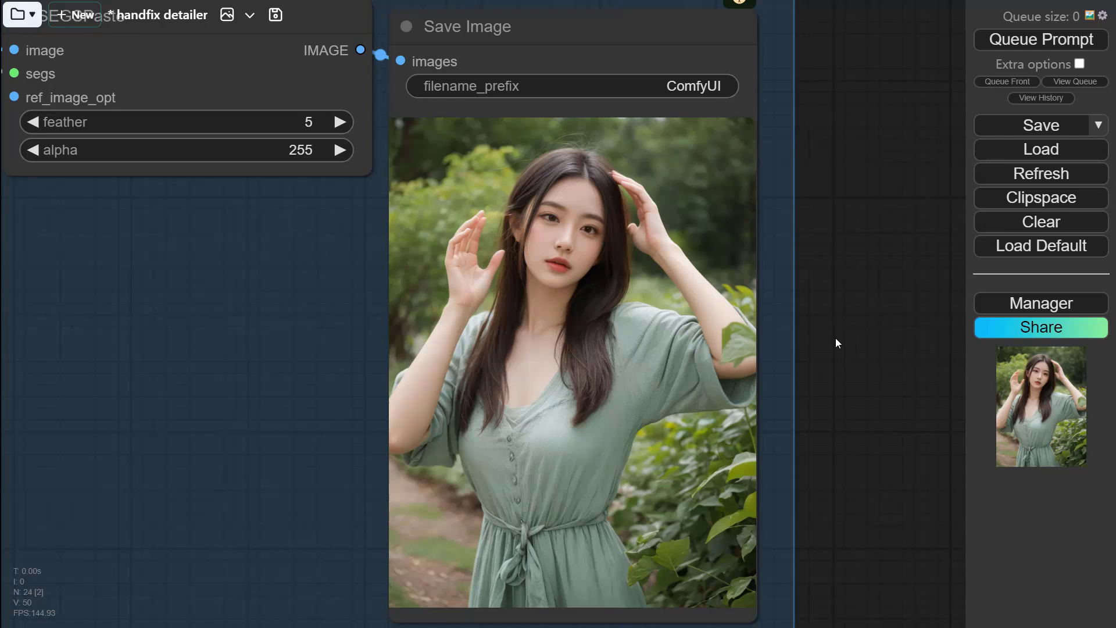
{"action": "scroll", "coordinate": [835, 329], "scroll_direction": "down", "scroll_amount": 5}
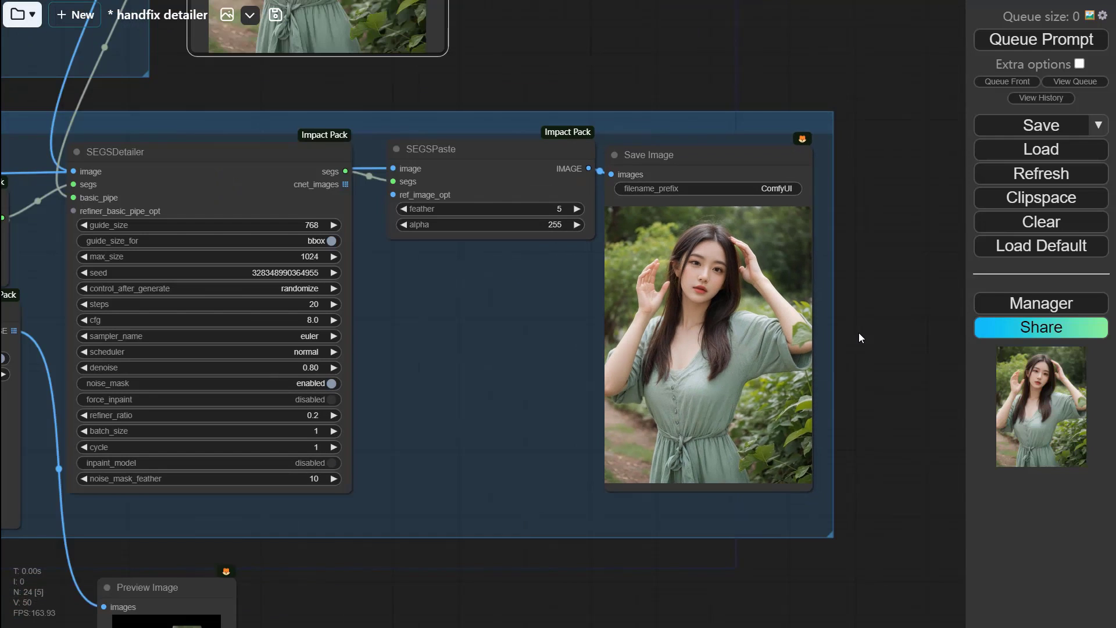
- Set the MeshGraphormer Hand Refiner's mask_type to based_on_depth and queue the prompt
{"action": "left_click_drag", "start_coordinate": [701, 568], "coordinate": [790, 518]}
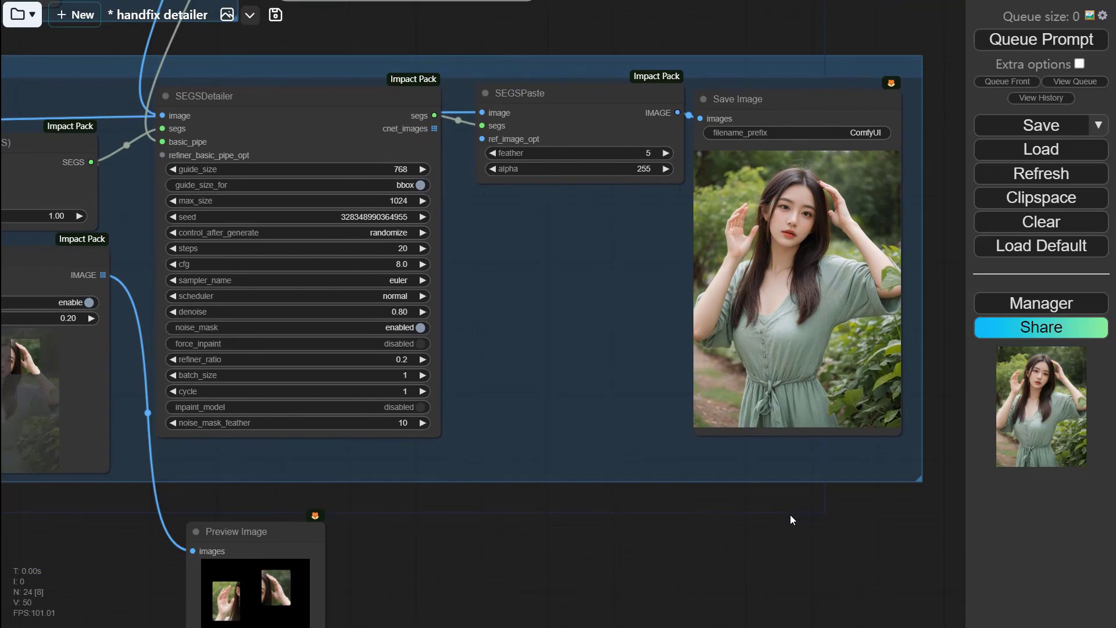
{"action": "scroll", "coordinate": [790, 515], "scroll_direction": "down", "scroll_amount": 2}
{"action": "left_click_drag", "start_coordinate": [669, 537], "coordinate": [821, 532]}
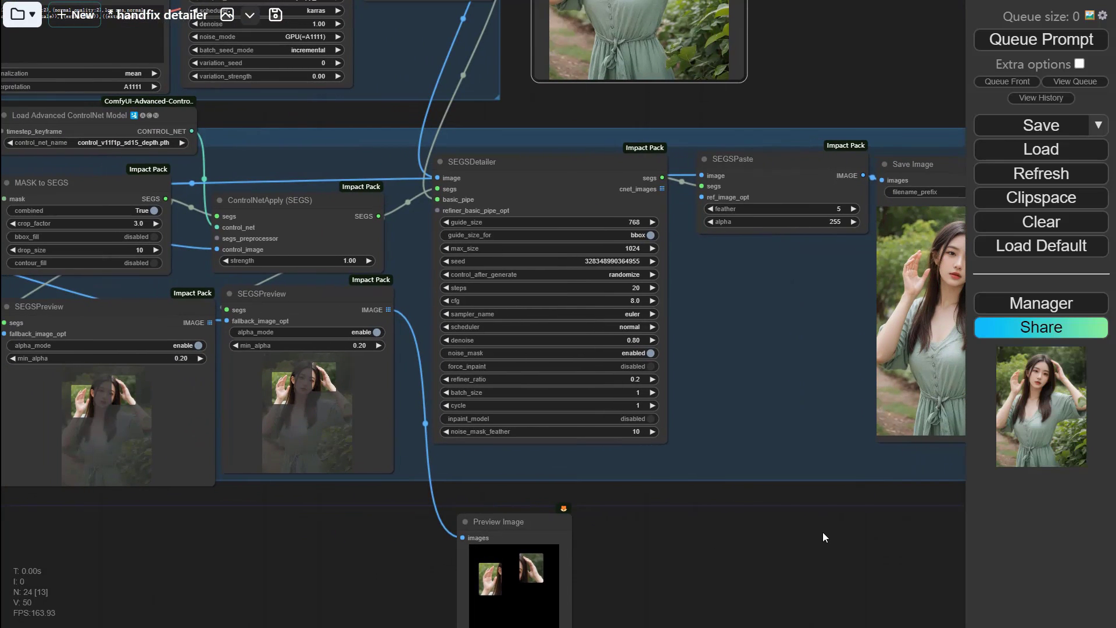
{"action": "left_click_drag", "start_coordinate": [690, 534], "coordinate": [877, 531]}
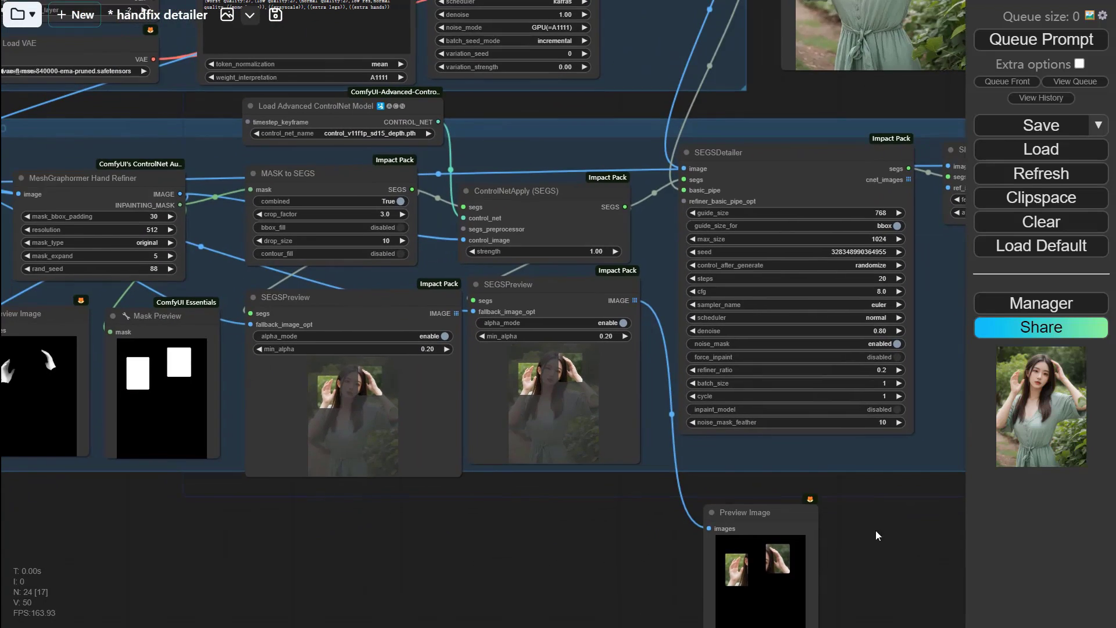
{"action": "scroll", "coordinate": [877, 531], "scroll_direction": "down", "scroll_amount": 3}
{"action": "scroll", "coordinate": [495, 216], "scroll_direction": "up", "scroll_amount": 7}
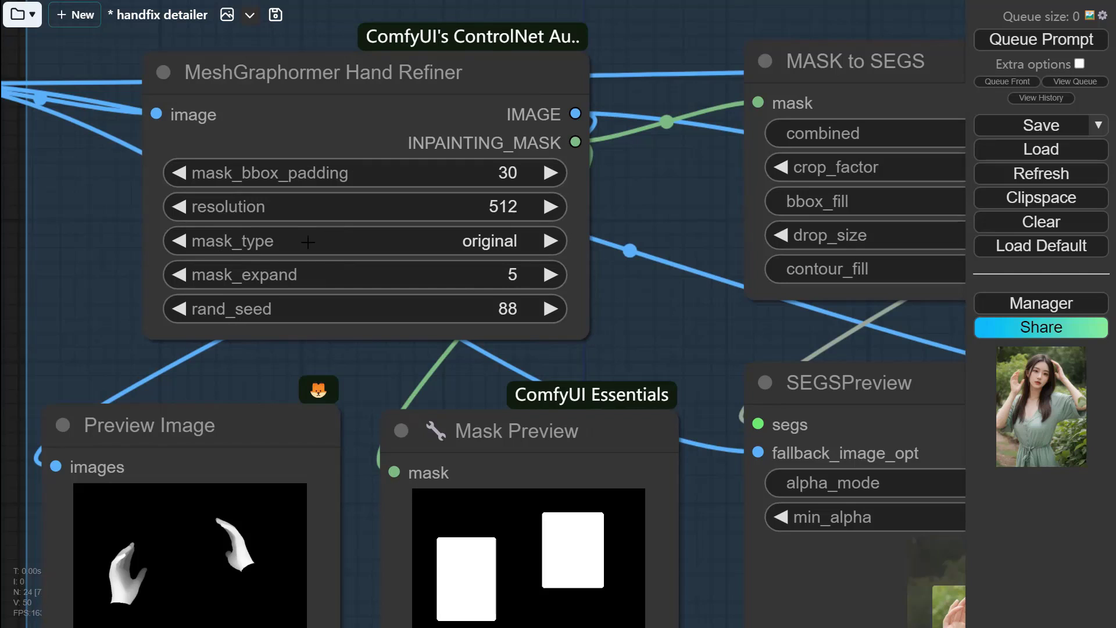
{"action": "left_click", "coordinate": [493, 241]}
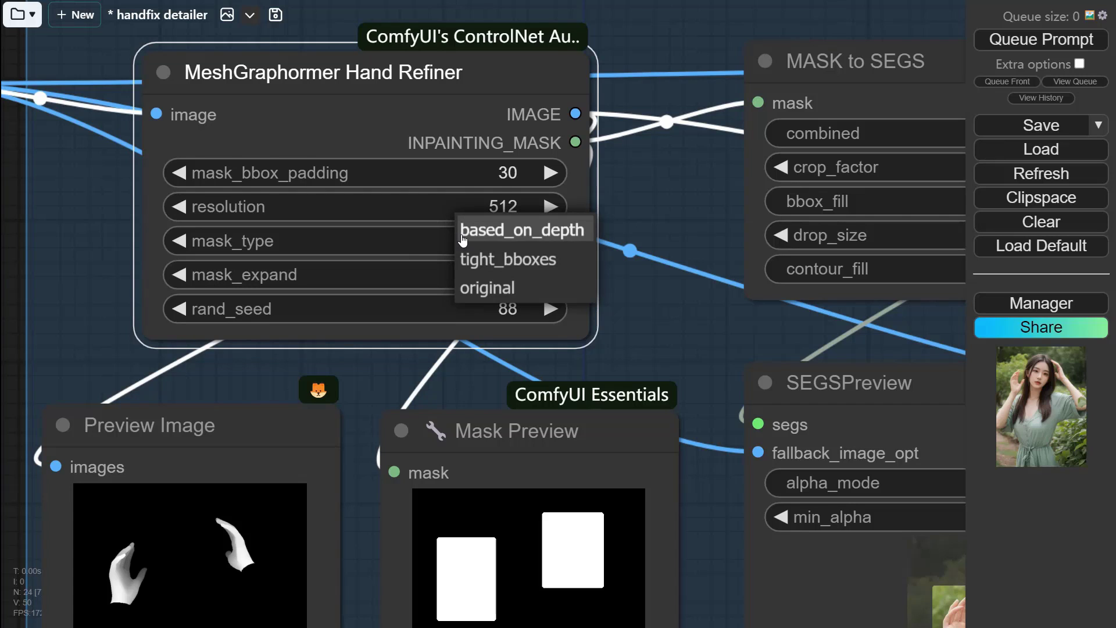
{"action": "left_click", "coordinate": [463, 240]}
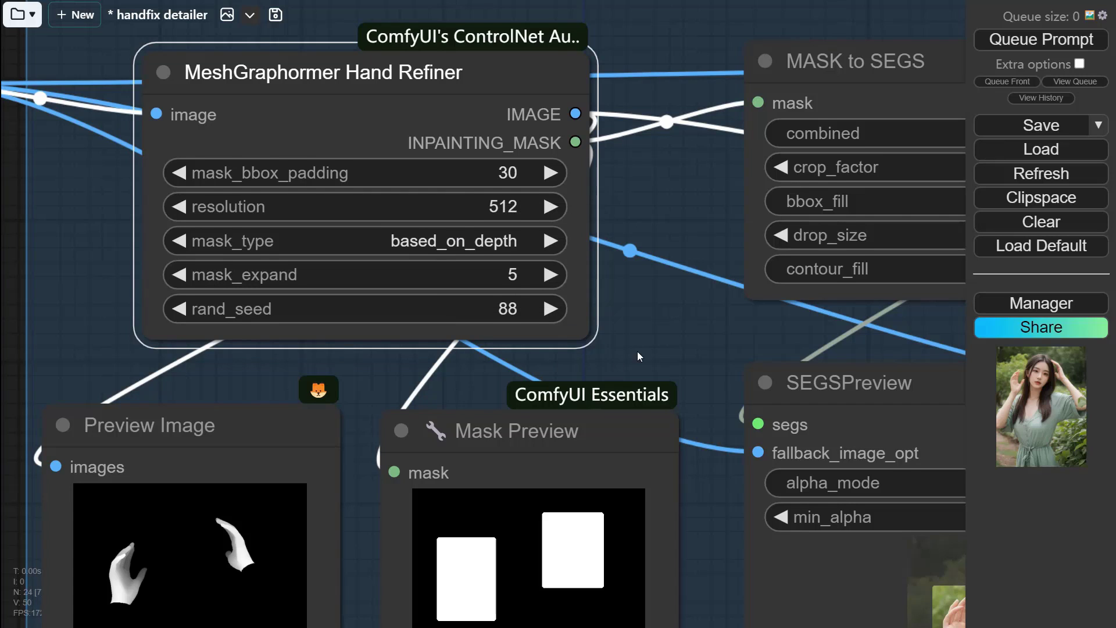
{"action": "left_click_drag", "start_coordinate": [637, 351], "coordinate": [620, 264]}
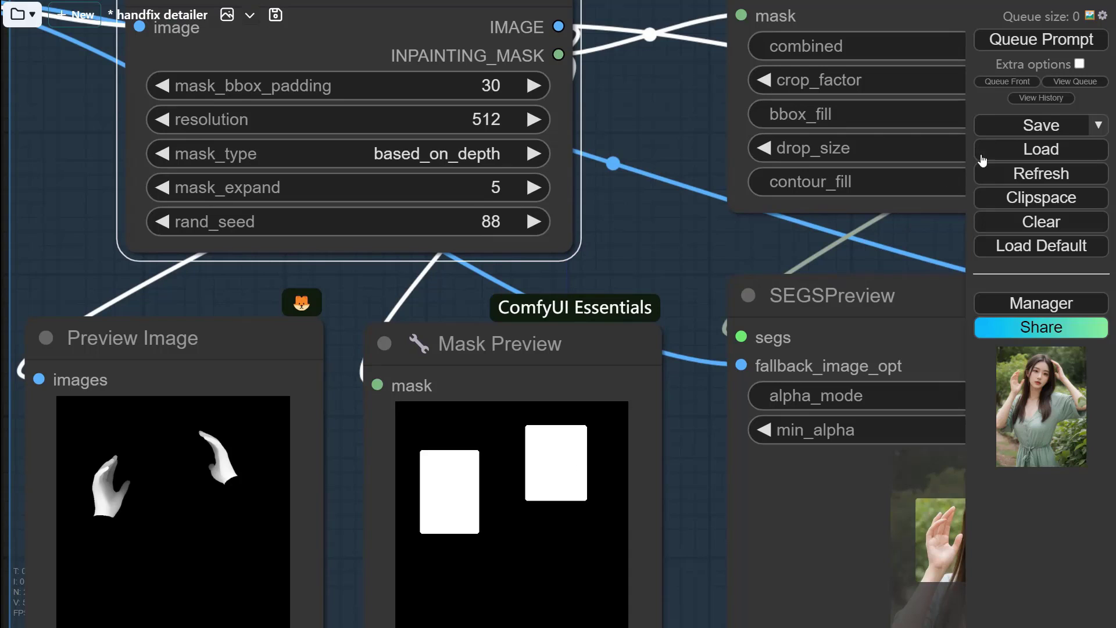
{"action": "left_click", "coordinate": [1025, 46]}
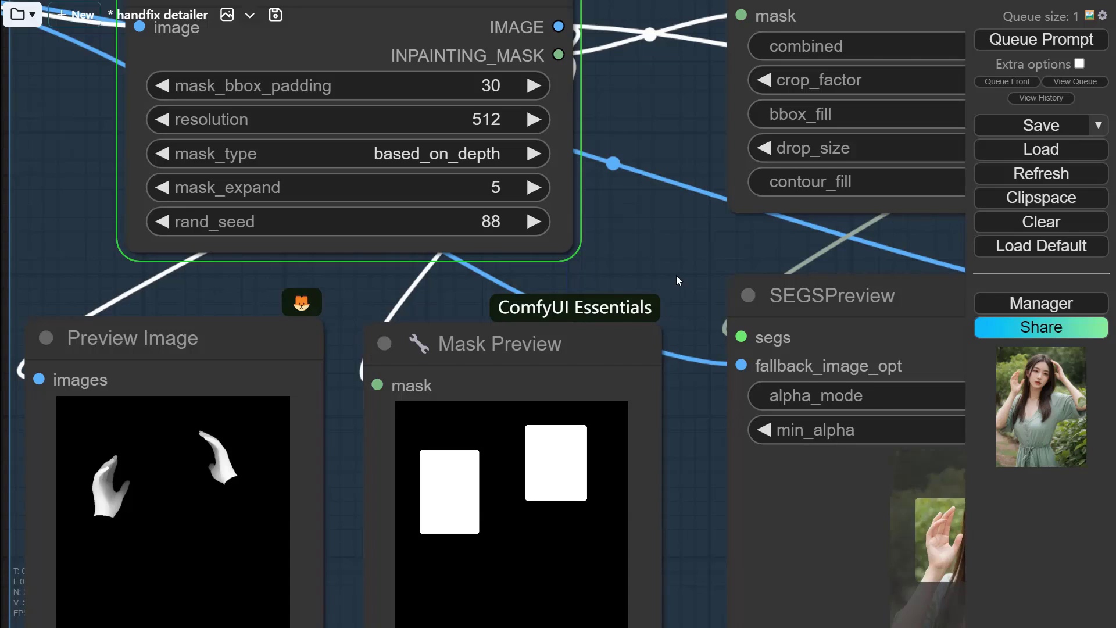
- Examine the new hand mask in Mask Preview alongside the depth Preview Image and the SEGSPreview
{"action": "left_click_drag", "start_coordinate": [676, 274], "coordinate": [649, 156]}
{"action": "scroll", "coordinate": [356, 406], "scroll_direction": "up", "scroll_amount": 6}
{"action": "left_click", "coordinate": [290, 439]}
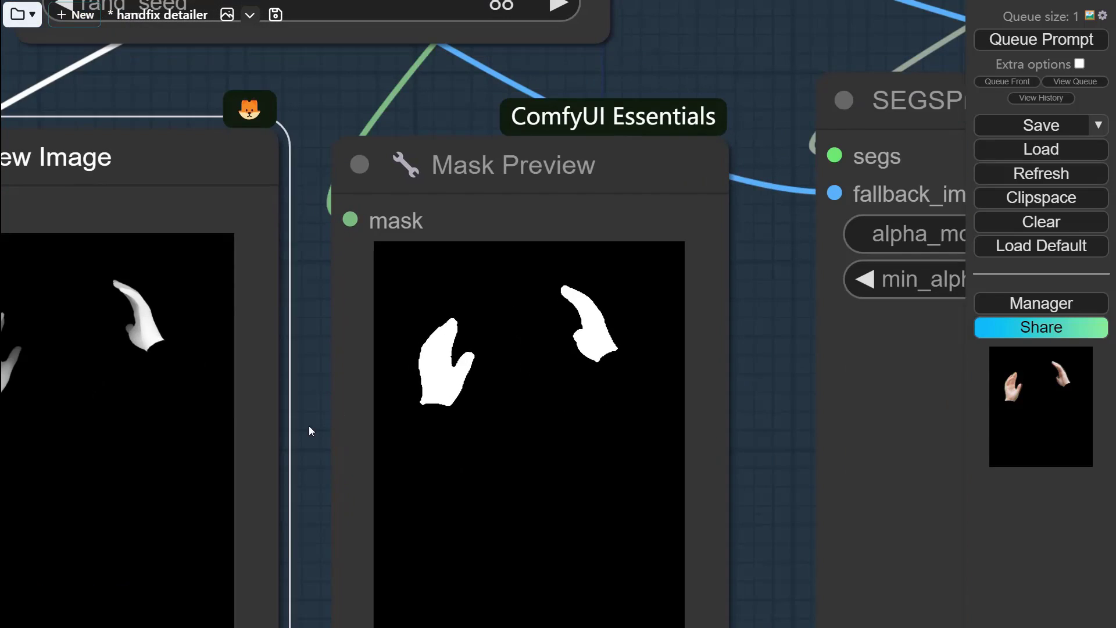
{"action": "left_click_drag", "start_coordinate": [269, 424], "coordinate": [339, 422]}
{"action": "left_click_drag", "start_coordinate": [388, 329], "coordinate": [306, 329]}
{"action": "scroll", "coordinate": [483, 531], "scroll_direction": "down", "scroll_amount": 4}
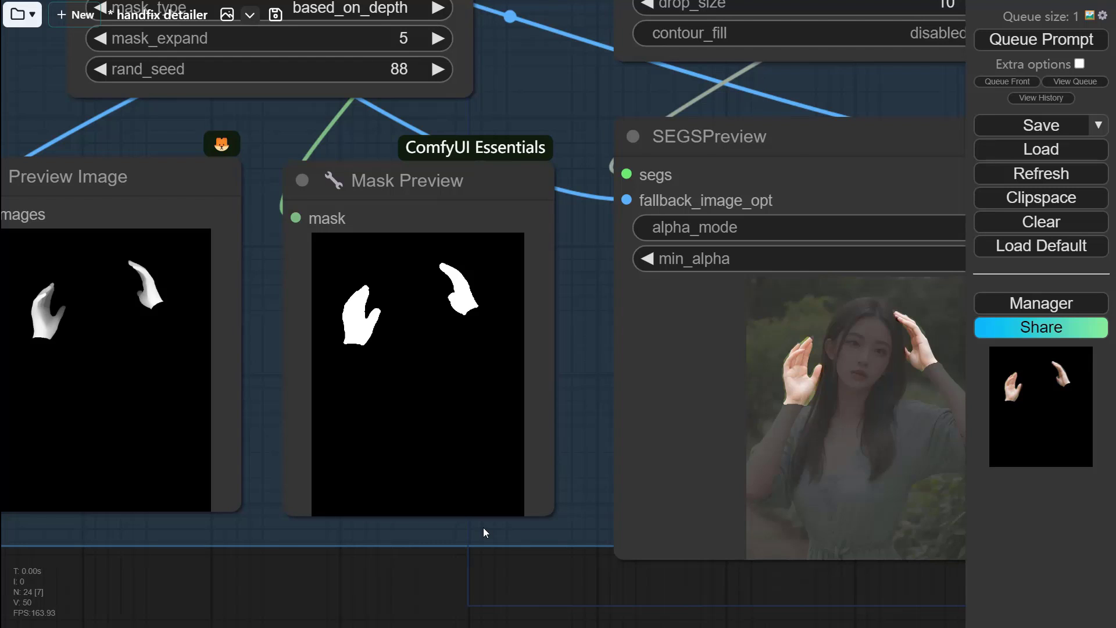
- Inspect the hands in the Save Image result generated with the based_on_depth mask
{"action": "scroll", "coordinate": [483, 529], "scroll_direction": "down", "scroll_amount": 5}
{"action": "left_click_drag", "start_coordinate": [516, 587], "coordinate": [128, 505]}
{"action": "left_click_drag", "start_coordinate": [825, 508], "coordinate": [343, 459]}
{"action": "left_click_drag", "start_coordinate": [696, 516], "coordinate": [479, 535]}
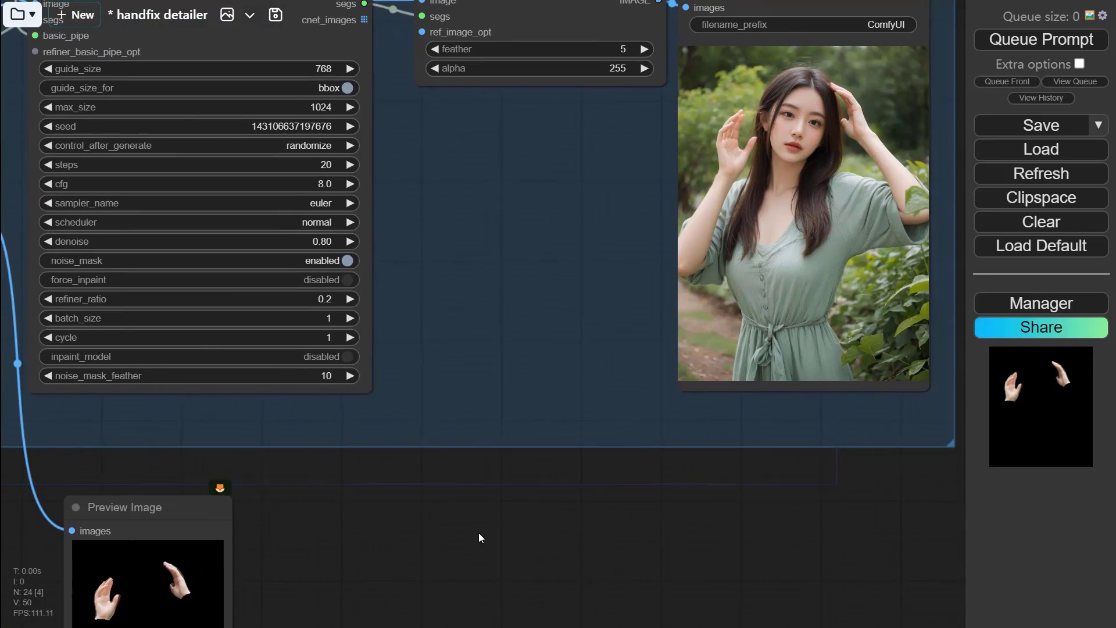
{"action": "scroll", "coordinate": [486, 558], "scroll_direction": "right", "scroll_amount": 3}
{"action": "scroll", "coordinate": [587, 121], "scroll_direction": "up", "scroll_amount": 15}
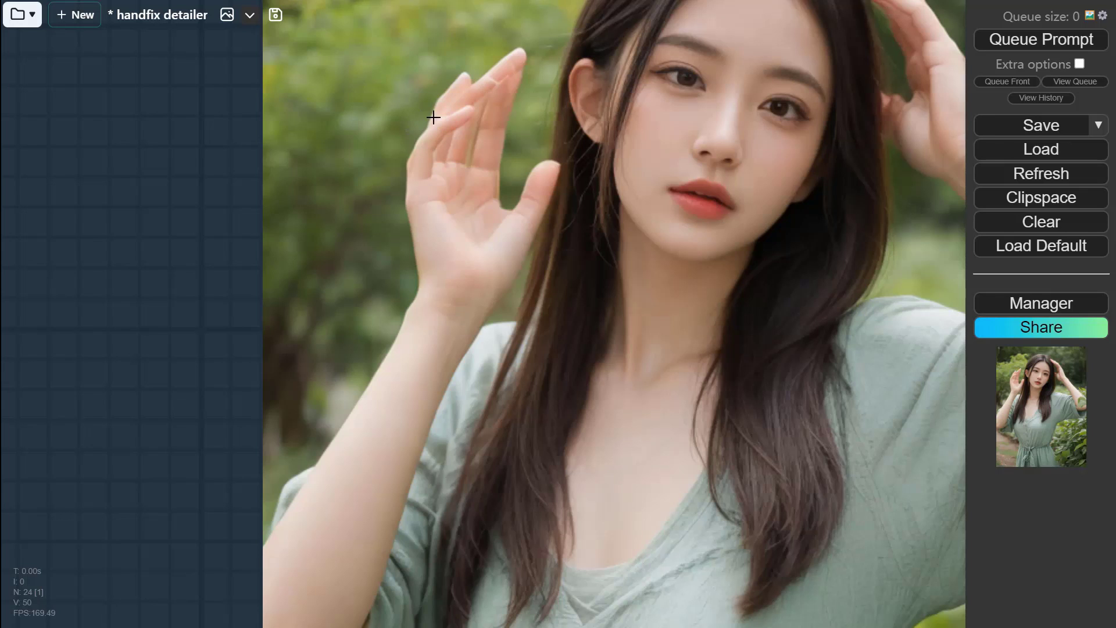
{"action": "scroll", "coordinate": [470, 136], "scroll_direction": "down", "scroll_amount": 10}
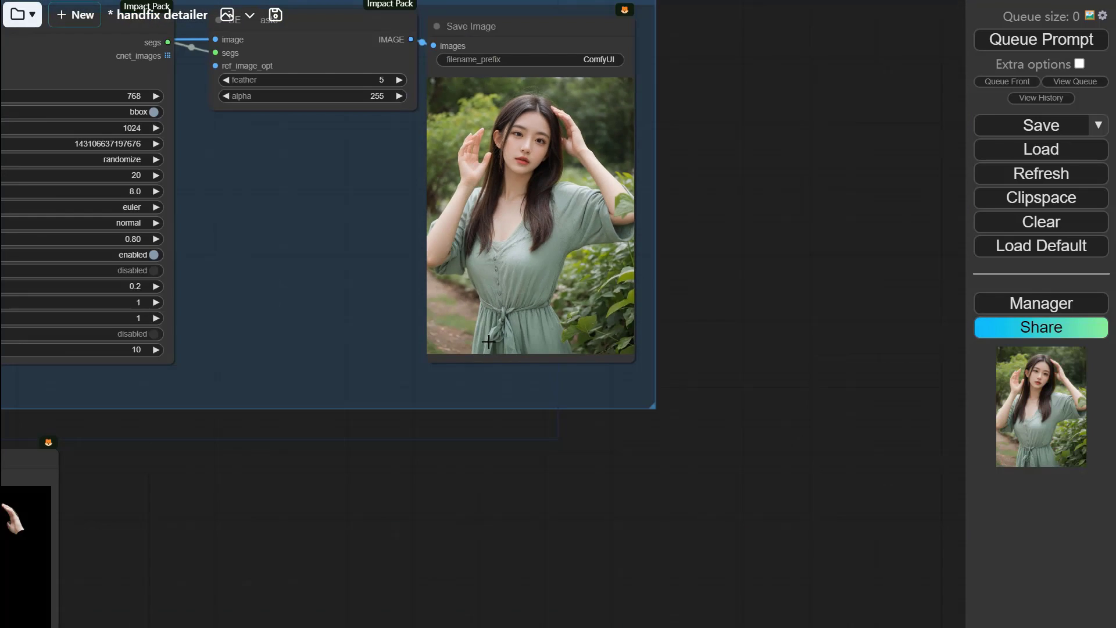
- Examine the edges of the cut-out hands in the Preview Image node fed by SEGSPreview
{"action": "left_click_drag", "start_coordinate": [35, 605], "coordinate": [304, 327]}
{"action": "scroll", "coordinate": [341, 258], "scroll_direction": "up", "scroll_amount": 6}
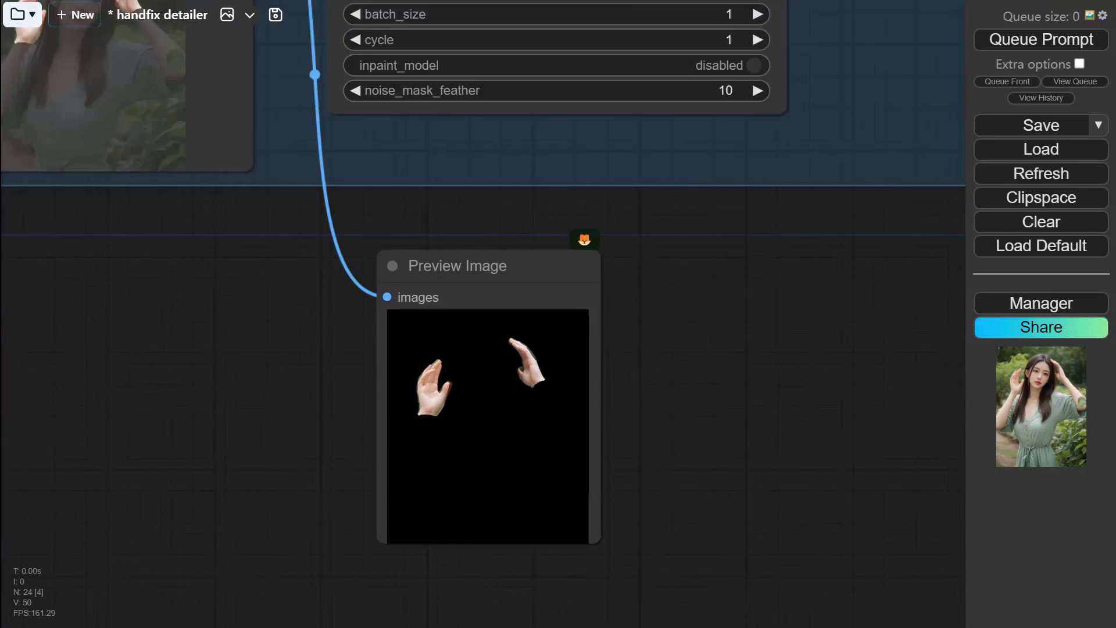
{"action": "scroll", "coordinate": [516, 348], "scroll_direction": "up", "scroll_amount": 1}
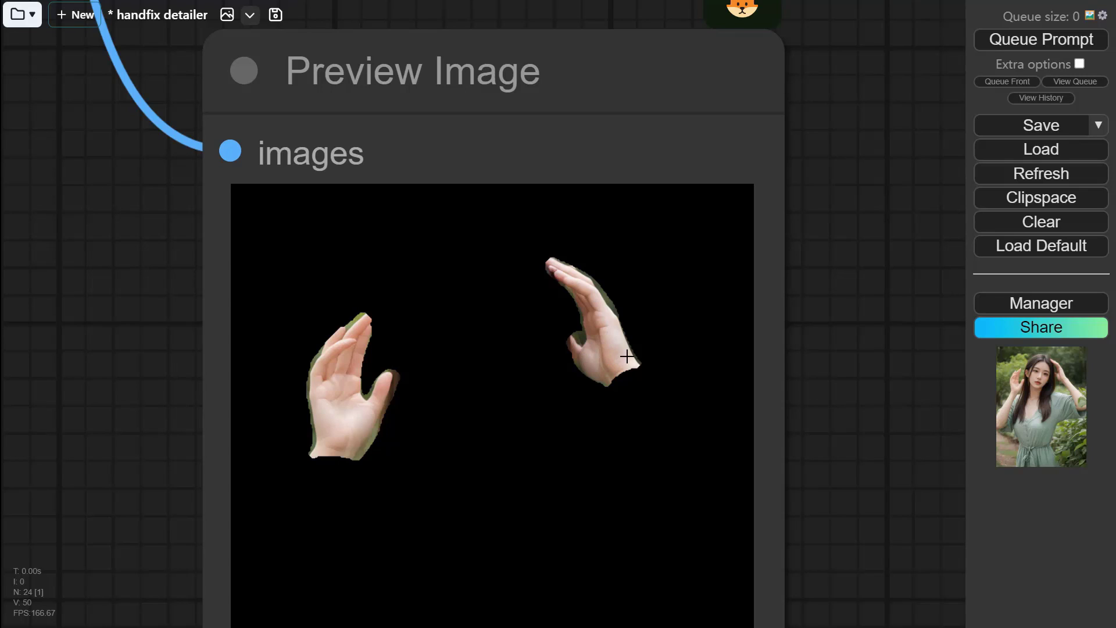
{"action": "scroll", "coordinate": [620, 354], "scroll_direction": "down", "scroll_amount": 3}
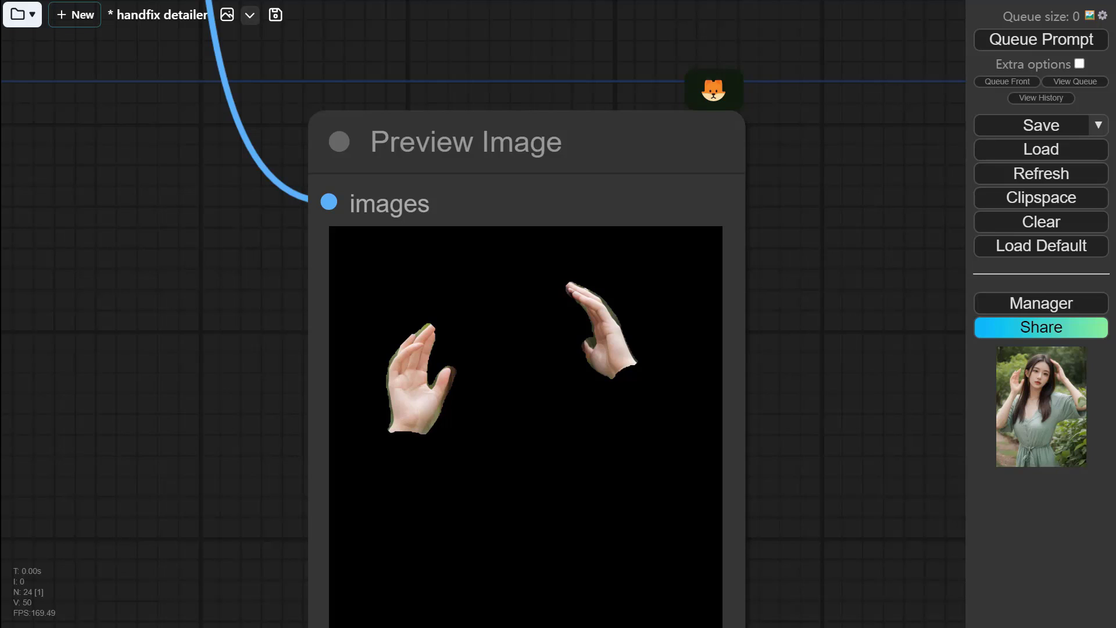
- Set the MeshGraphormer Hand Refiner's mask_type to tight_bboxes and queue the prompt
{"action": "scroll", "coordinate": [412, 365], "scroll_direction": "down", "scroll_amount": 2}
{"action": "scroll", "coordinate": [655, 491], "scroll_direction": "down", "scroll_amount": 3}
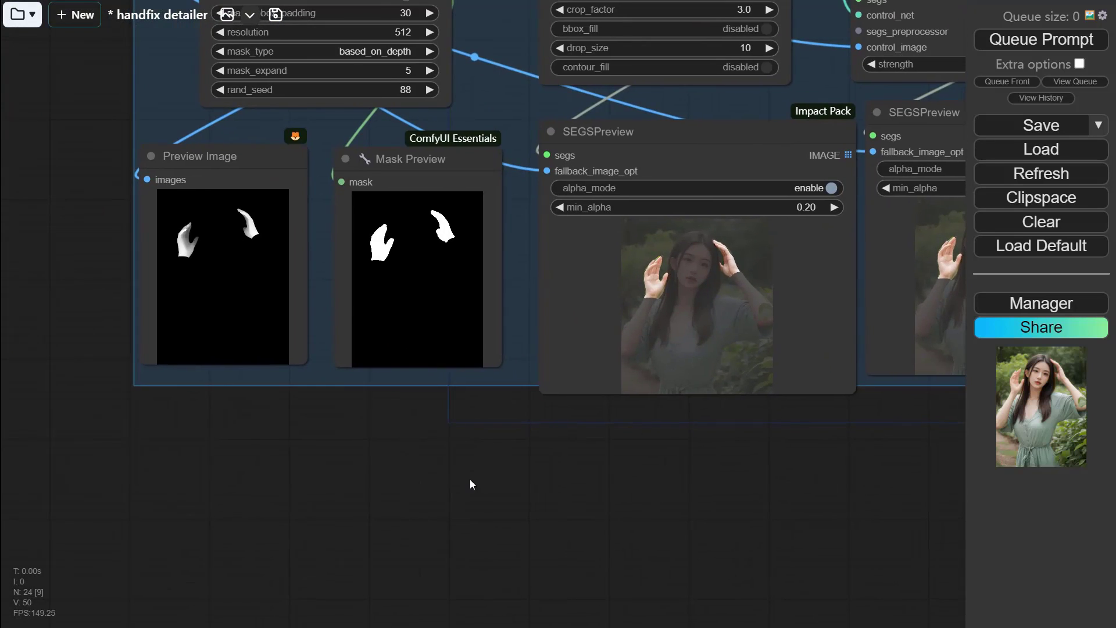
{"action": "scroll", "coordinate": [469, 479], "scroll_direction": "up", "scroll_amount": 2}
{"action": "left_click_drag", "start_coordinate": [524, 460], "coordinate": [531, 581]}
{"action": "scroll", "coordinate": [550, 498], "scroll_direction": "down", "scroll_amount": 4}
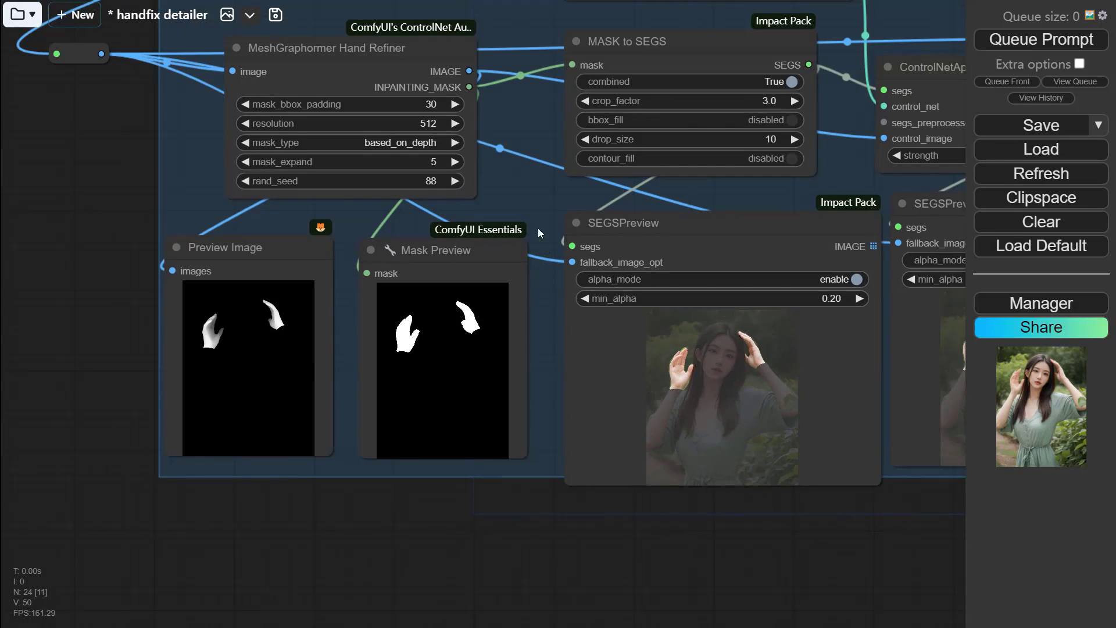
{"action": "left_click_drag", "start_coordinate": [510, 228], "coordinate": [504, 351]}
{"action": "scroll", "coordinate": [506, 349], "scroll_direction": "up", "scroll_amount": 4}
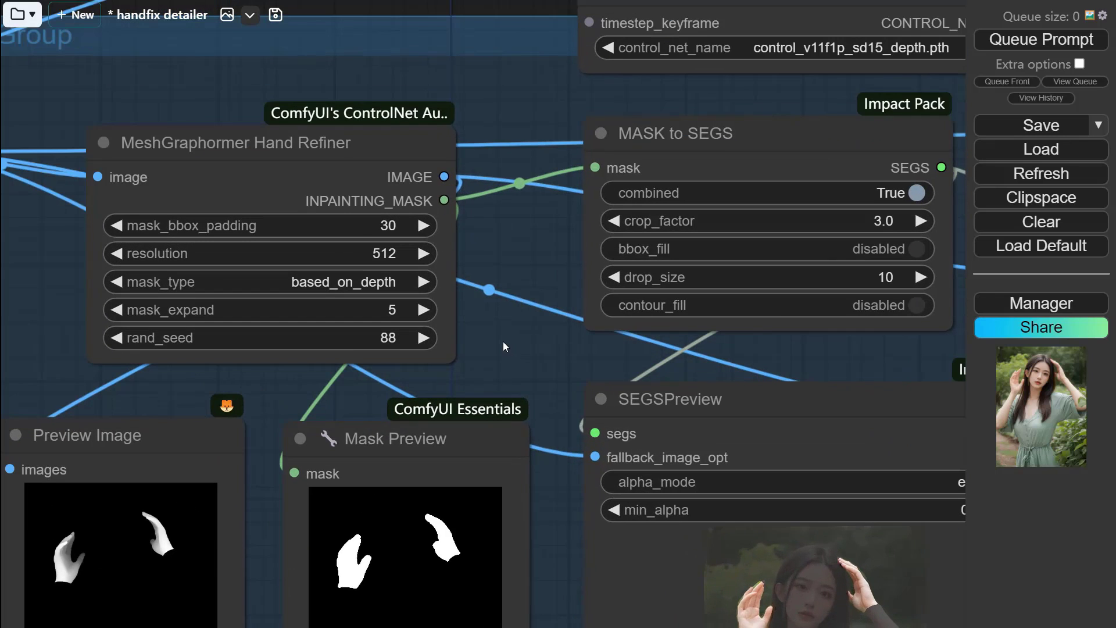
{"action": "left_click", "coordinate": [350, 282]}
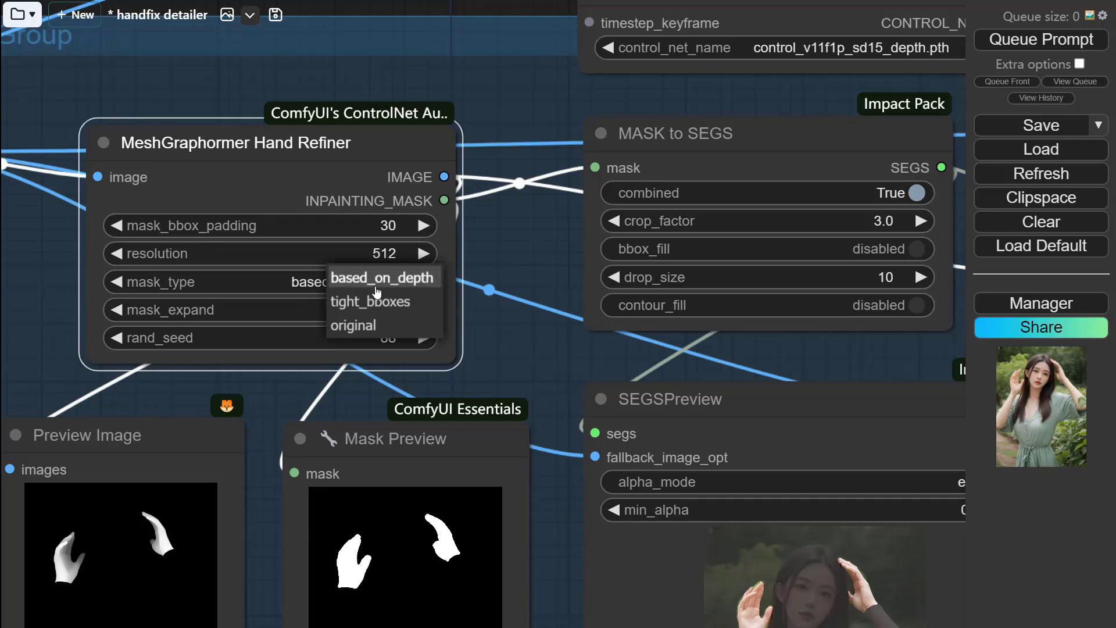
{"action": "left_click", "coordinate": [388, 303]}
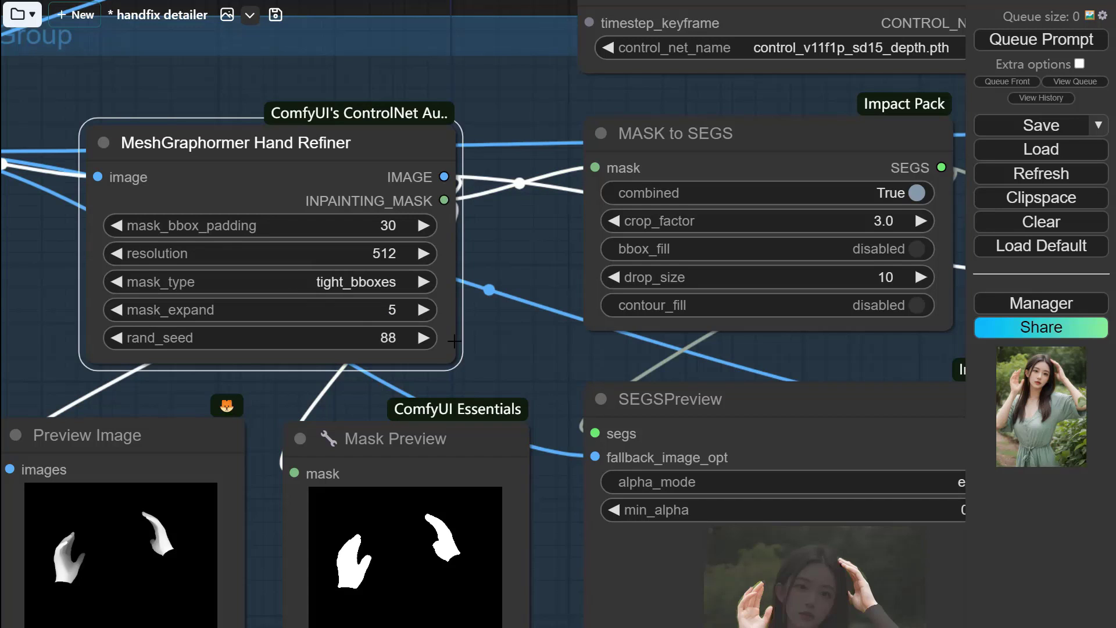
{"action": "scroll", "coordinate": [443, 348], "scroll_direction": "right", "scroll_amount": 5}
{"action": "left_click", "coordinate": [1012, 51]}
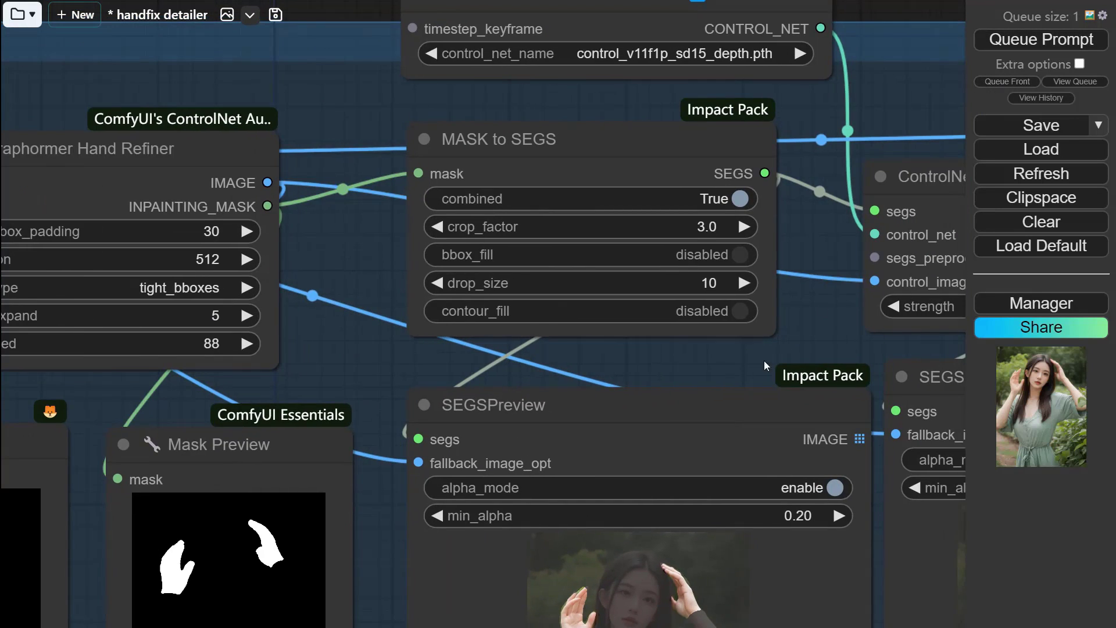
- Examine the tight_bboxes mask in Mask Preview and the hand areas it covers in the SEGSPreview
{"action": "scroll", "coordinate": [665, 360], "scroll_direction": "down", "scroll_amount": 4}
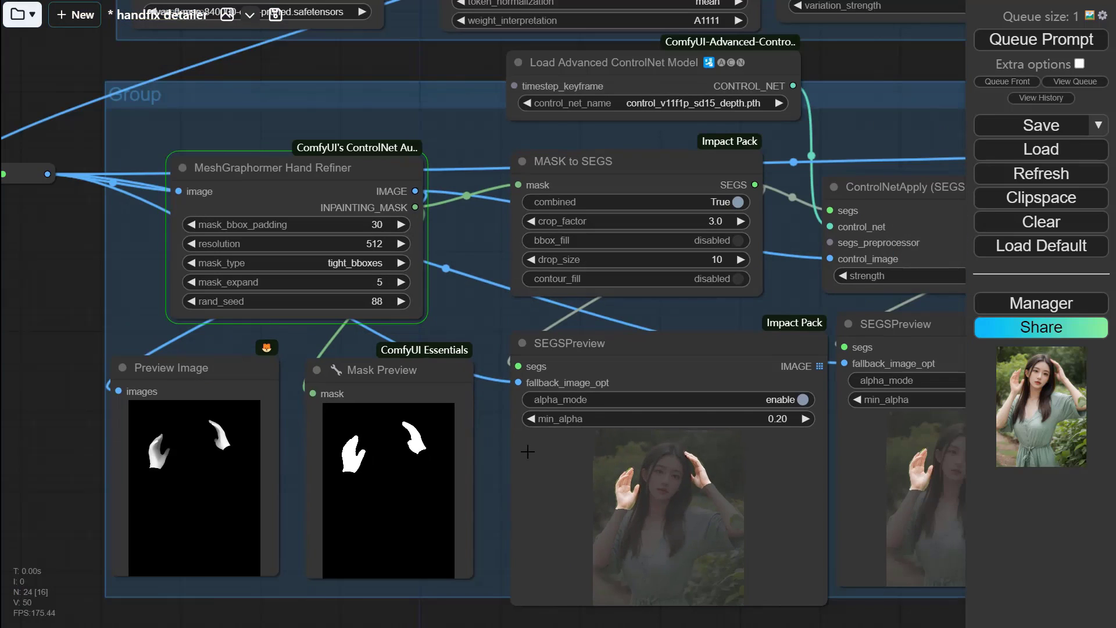
{"action": "scroll", "coordinate": [489, 430], "scroll_direction": "up", "scroll_amount": 3}
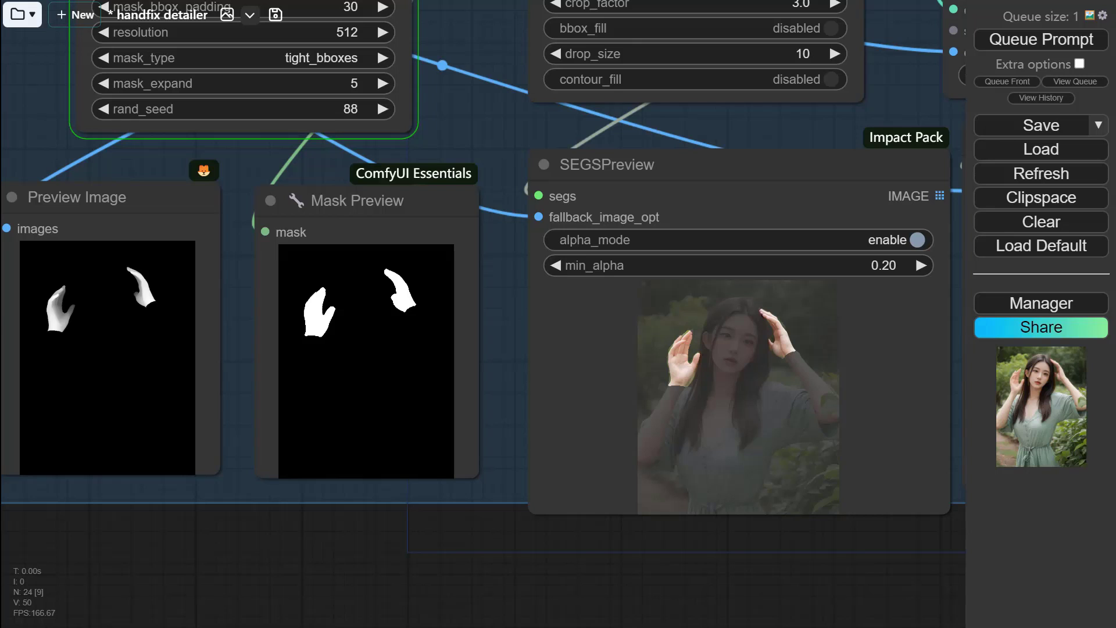
{"action": "scroll", "coordinate": [299, 331], "scroll_direction": "up", "scroll_amount": 8}
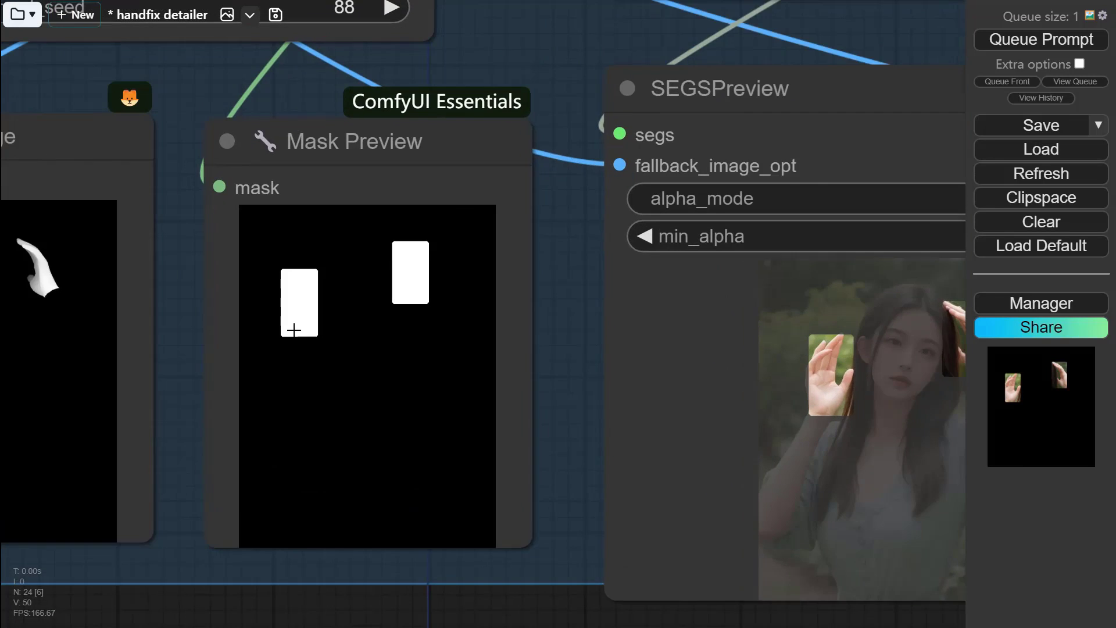
{"action": "scroll", "coordinate": [294, 273], "scroll_direction": "down", "scroll_amount": 8}
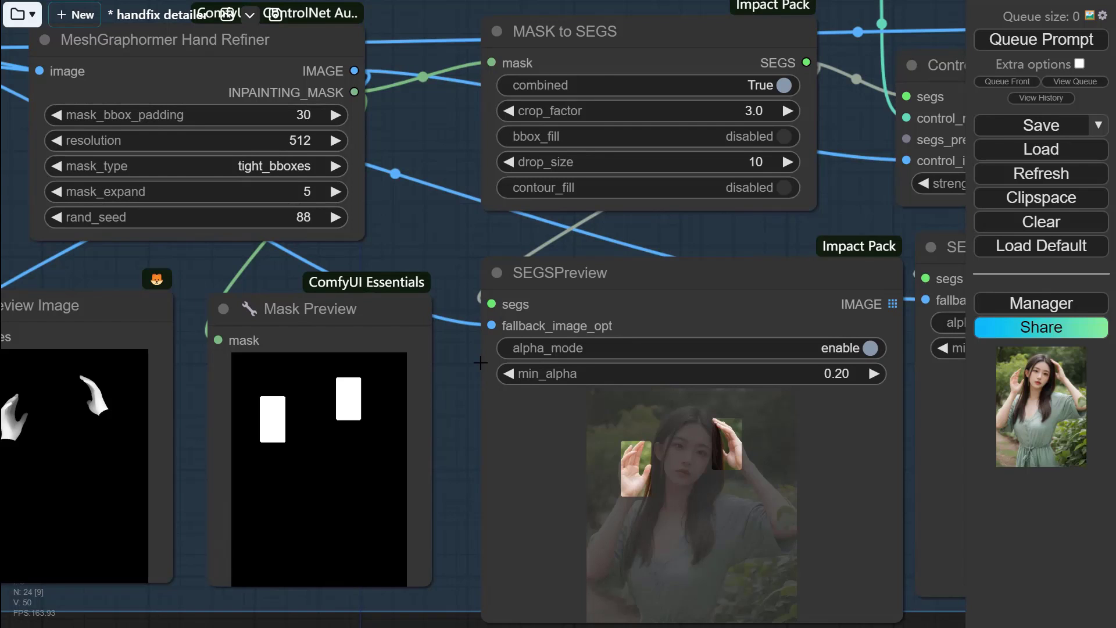
{"action": "left_click_drag", "start_coordinate": [495, 455], "coordinate": [414, 302]}
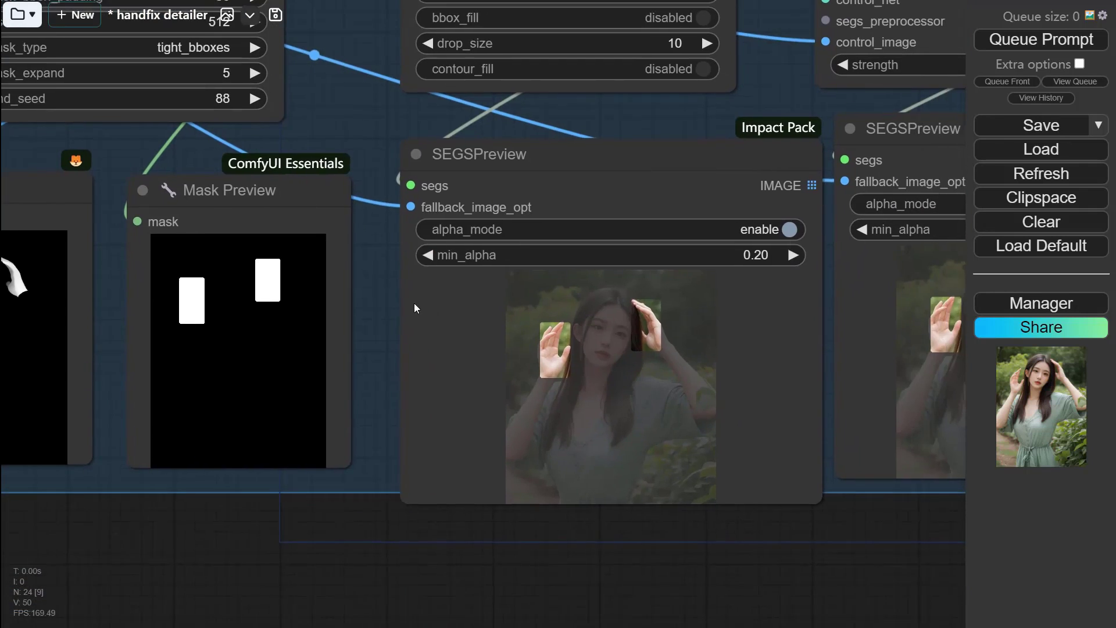
{"action": "scroll", "coordinate": [558, 320], "scroll_direction": "up", "scroll_amount": 4}
- Inspect both hands and their fingertips up close in the Save Image result generated with tight_bboxes
{"action": "left_click_drag", "start_coordinate": [837, 598], "coordinate": [252, 483]}
{"action": "left_click_drag", "start_coordinate": [556, 500], "coordinate": [105, 599]}
{"action": "scroll", "coordinate": [536, 515], "scroll_direction": "down", "scroll_amount": 5}
{"action": "scroll", "coordinate": [699, 467], "scroll_direction": "down", "scroll_amount": 5}
{"action": "left_click_drag", "start_coordinate": [733, 570], "coordinate": [383, 539]}
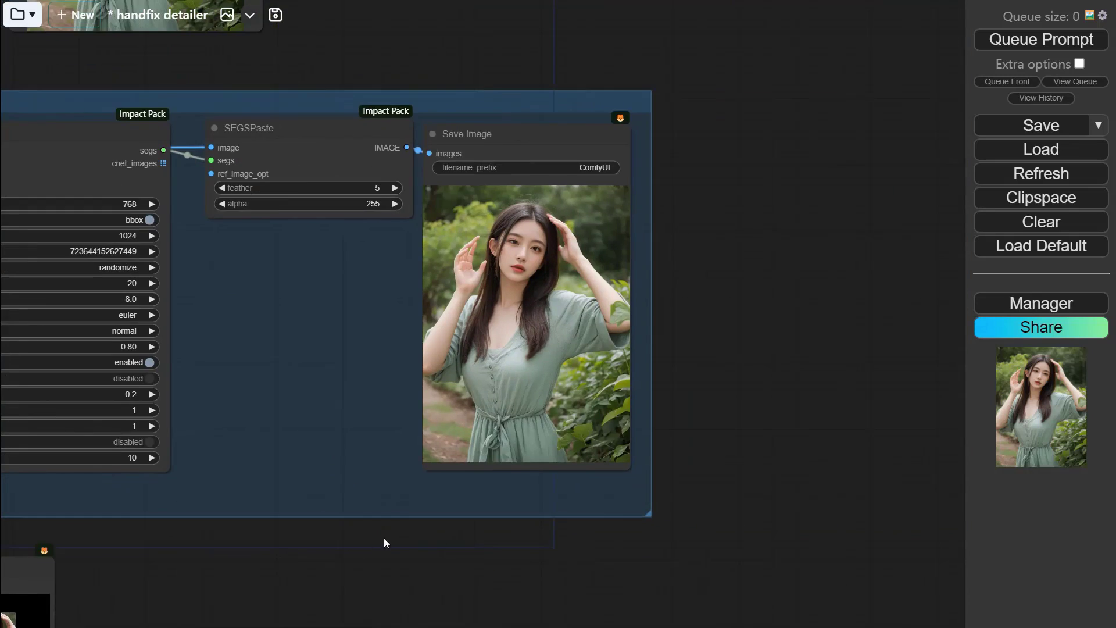
{"action": "scroll", "coordinate": [628, 407], "scroll_direction": "up", "scroll_amount": 5}
{"action": "left_click_drag", "start_coordinate": [310, 170], "coordinate": [368, 287]}
{"action": "scroll", "coordinate": [369, 287], "scroll_direction": "up", "scroll_amount": 10}
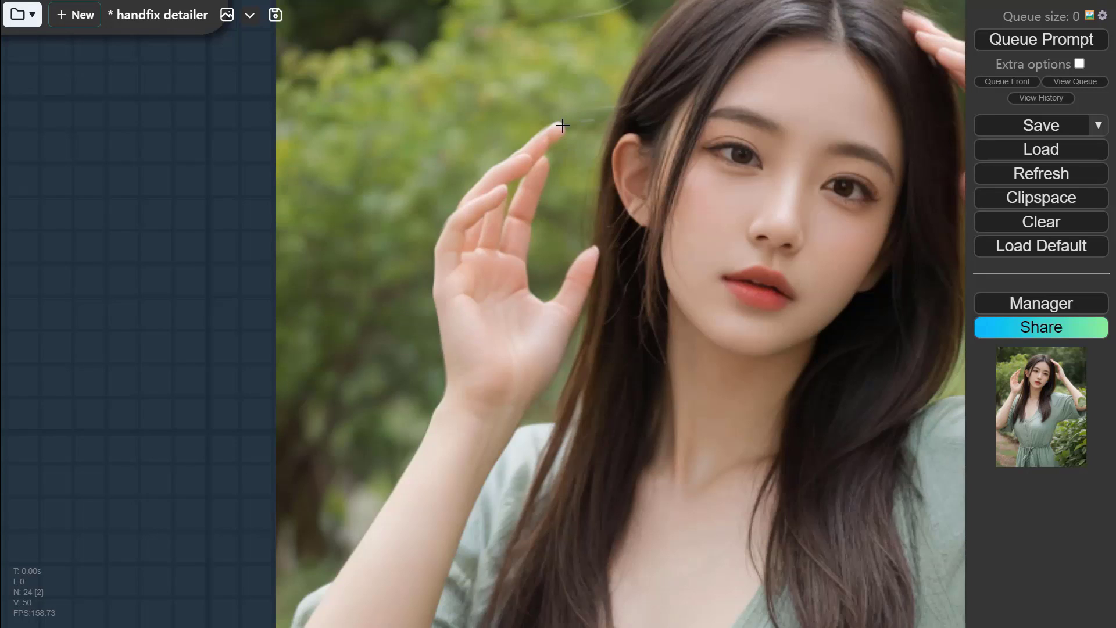
{"action": "scroll", "coordinate": [562, 125], "scroll_direction": "down", "scroll_amount": 8}
{"action": "scroll", "coordinate": [474, 189], "scroll_direction": "up", "scroll_amount": 7}
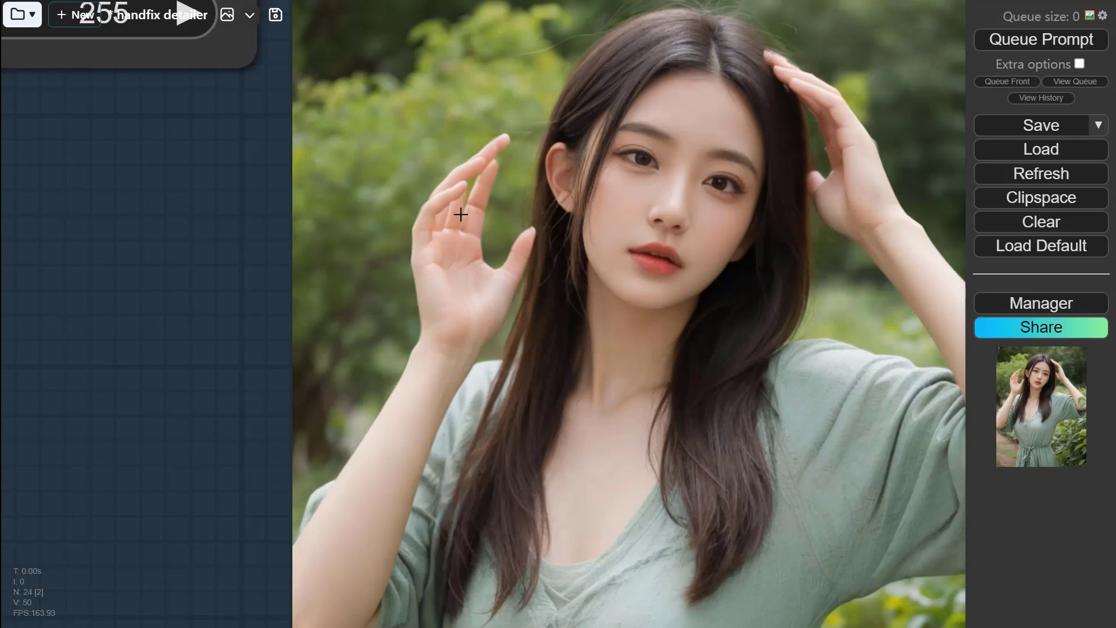
{"action": "scroll", "coordinate": [645, 181], "scroll_direction": "down", "scroll_amount": 2}
{"action": "scroll", "coordinate": [718, 243], "scroll_direction": "down", "scroll_amount": 2}
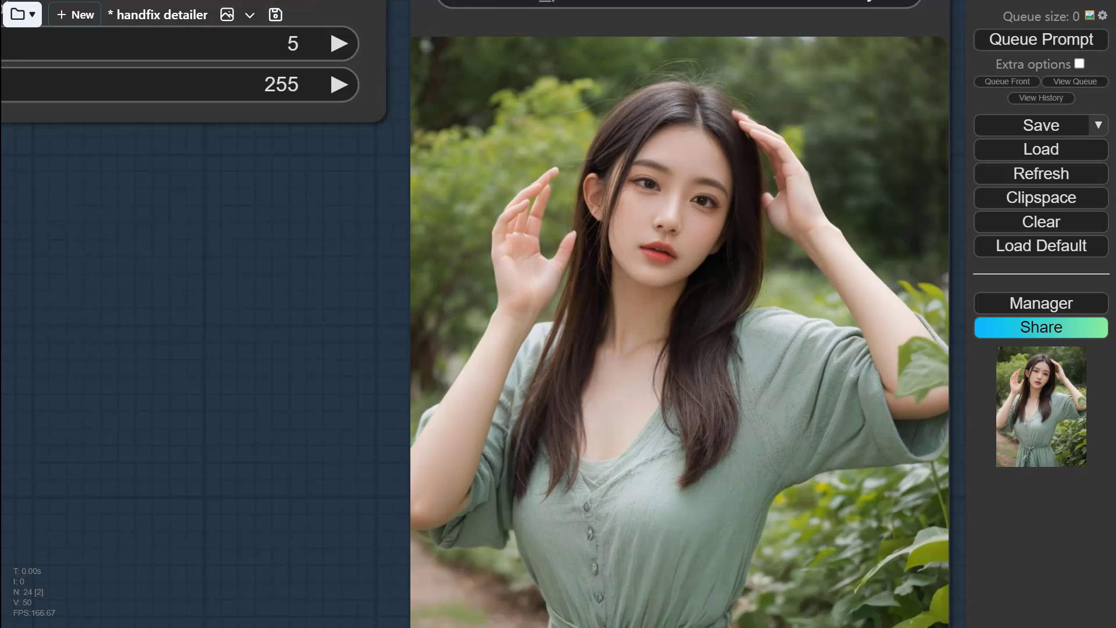
{"action": "scroll", "coordinate": [721, 244], "scroll_direction": "down", "scroll_amount": 2}
{"action": "scroll", "coordinate": [580, 197], "scroll_direction": "up", "scroll_amount": 4}
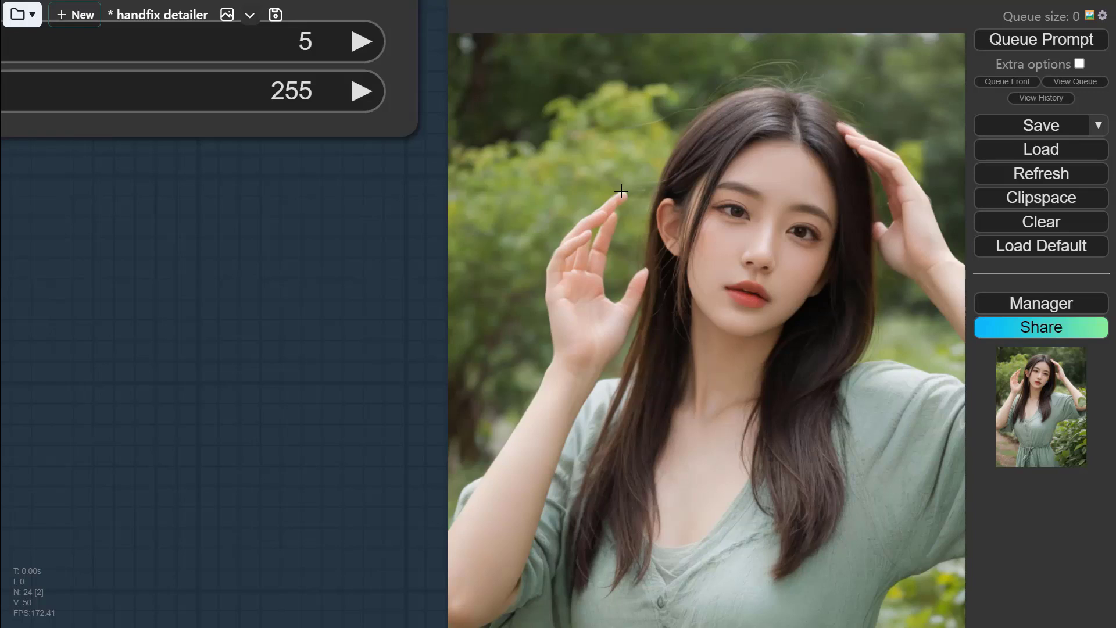
- Set the MeshGraphormer Hand Refiner's mask_type to original and queue the prompt
{"action": "scroll", "coordinate": [621, 191], "scroll_direction": "down", "scroll_amount": 6}
{"action": "scroll", "coordinate": [476, 512], "scroll_direction": "up", "scroll_amount": 2}
{"action": "left_click_drag", "start_coordinate": [476, 512], "coordinate": [642, 495]}
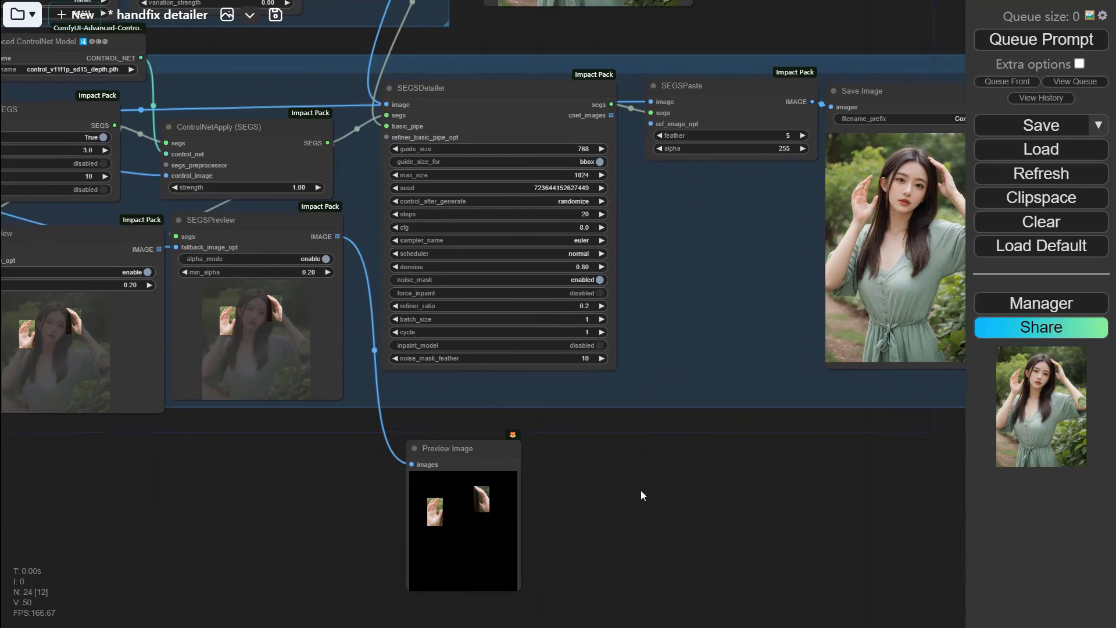
{"action": "scroll", "coordinate": [642, 495], "scroll_direction": "left", "scroll_amount": 5}
{"action": "scroll", "coordinate": [286, 491], "scroll_direction": "up", "scroll_amount": 3}
{"action": "scroll", "coordinate": [135, 359], "scroll_direction": "left", "scroll_amount": 2}
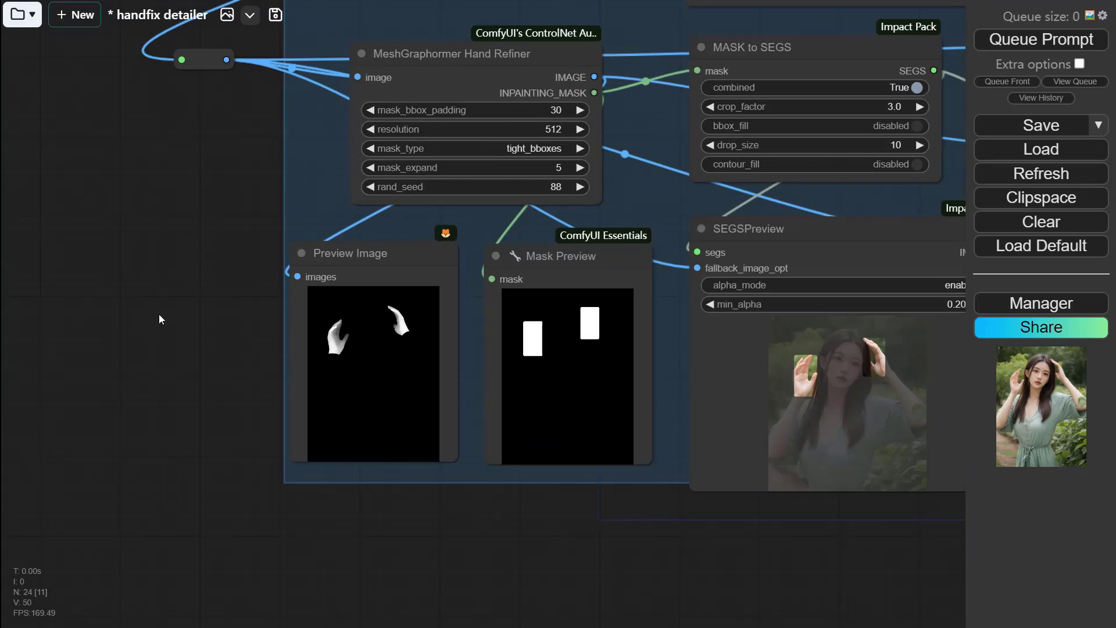
{"action": "scroll", "coordinate": [87, 357], "scroll_direction": "up", "scroll_amount": 5}
{"action": "left_click", "coordinate": [407, 211]}
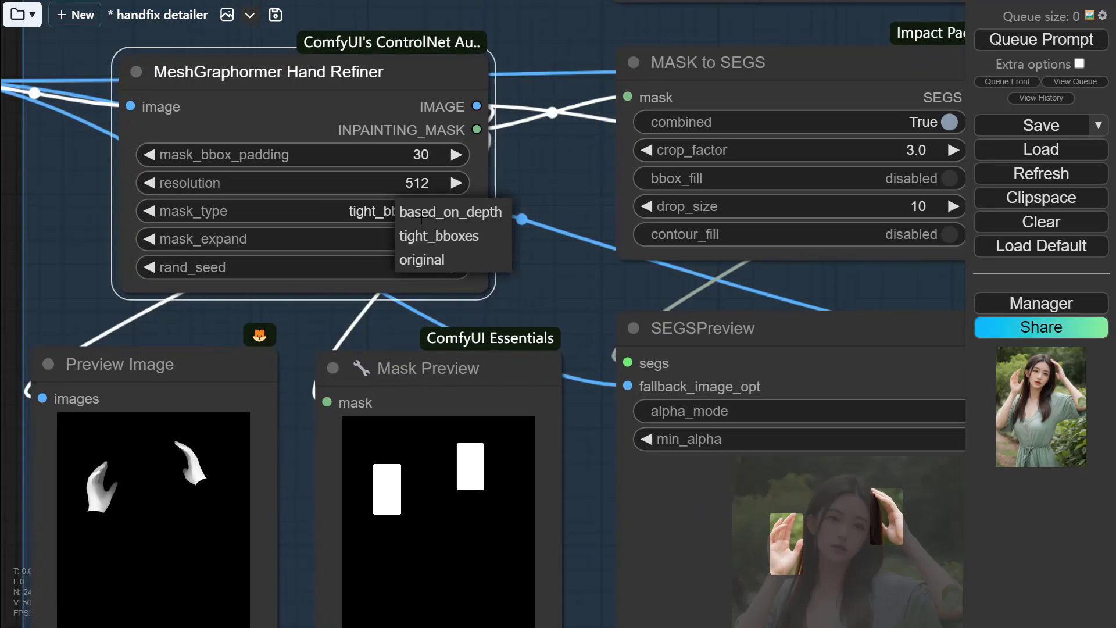
{"action": "left_click", "coordinate": [437, 255]}
{"action": "scroll", "coordinate": [331, 473], "scroll_direction": "down", "scroll_amount": 9}
{"action": "scroll", "coordinate": [491, 536], "scroll_direction": "up", "scroll_amount": 3}
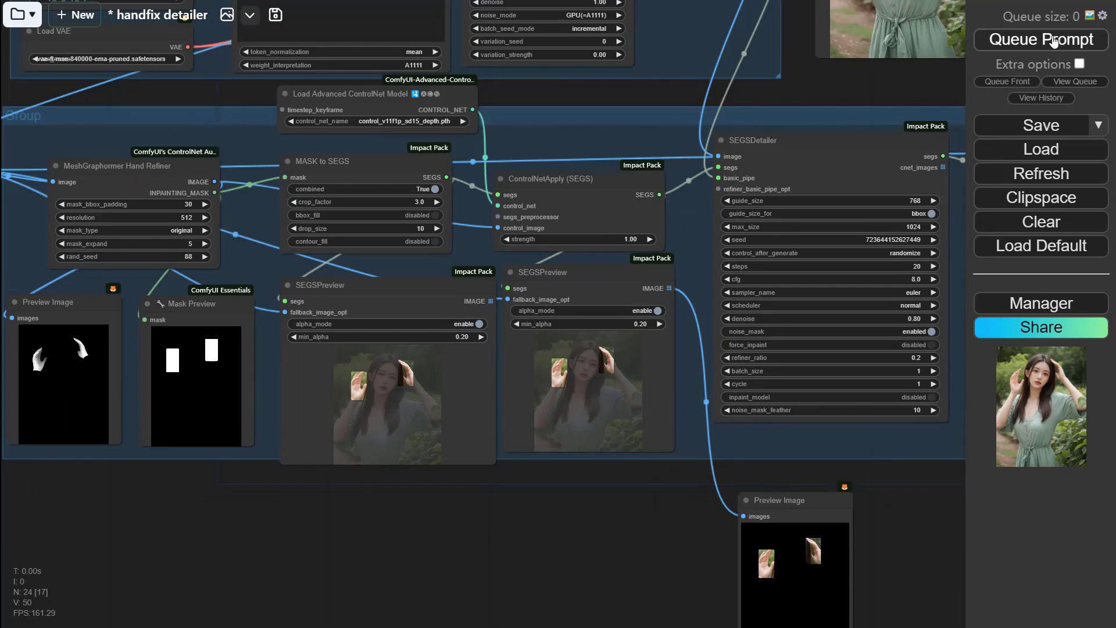
{"action": "left_click", "coordinate": [1053, 41]}
- Inspect the fingers of both hands up close in the Save Image result generated with the original mask type
{"action": "left_click_drag", "start_coordinate": [880, 497], "coordinate": [552, 495]}
{"action": "scroll", "coordinate": [408, 213], "scroll_direction": "up", "scroll_amount": 10}
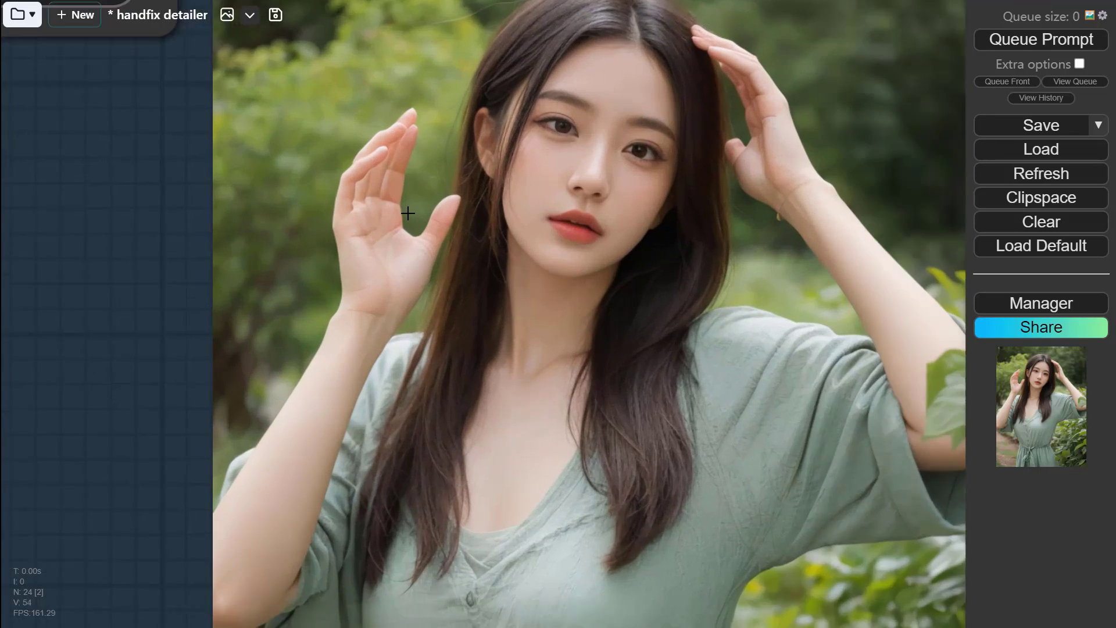
{"action": "scroll", "coordinate": [408, 213], "scroll_direction": "up", "scroll_amount": 3}
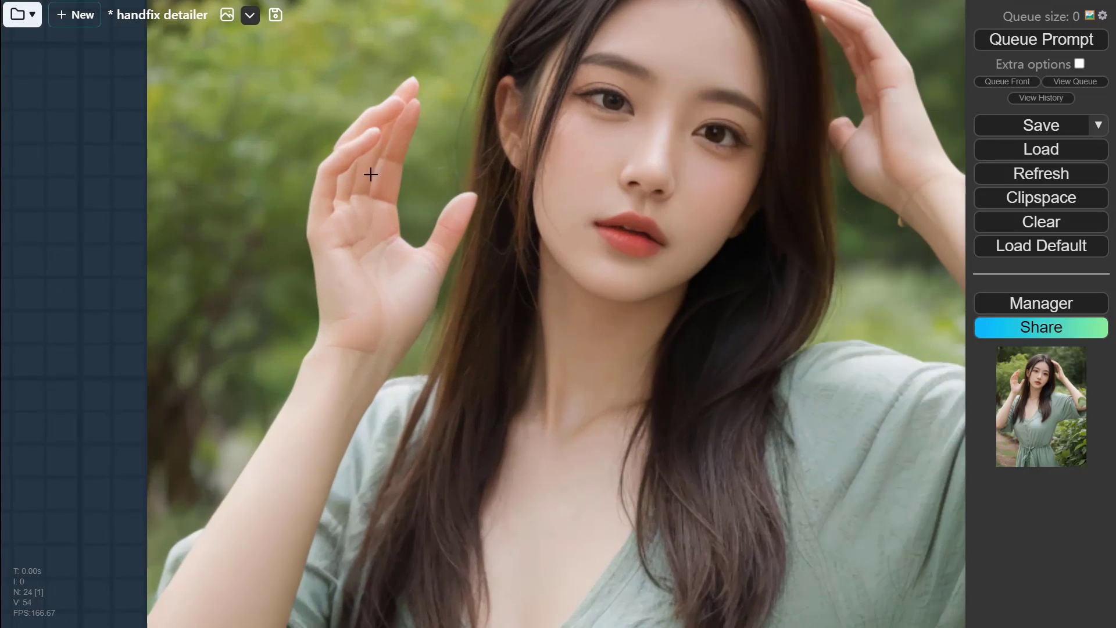
{"action": "scroll", "coordinate": [366, 173], "scroll_direction": "up", "scroll_amount": 7}
{"action": "scroll", "coordinate": [314, 172], "scroll_direction": "up", "scroll_amount": 3}
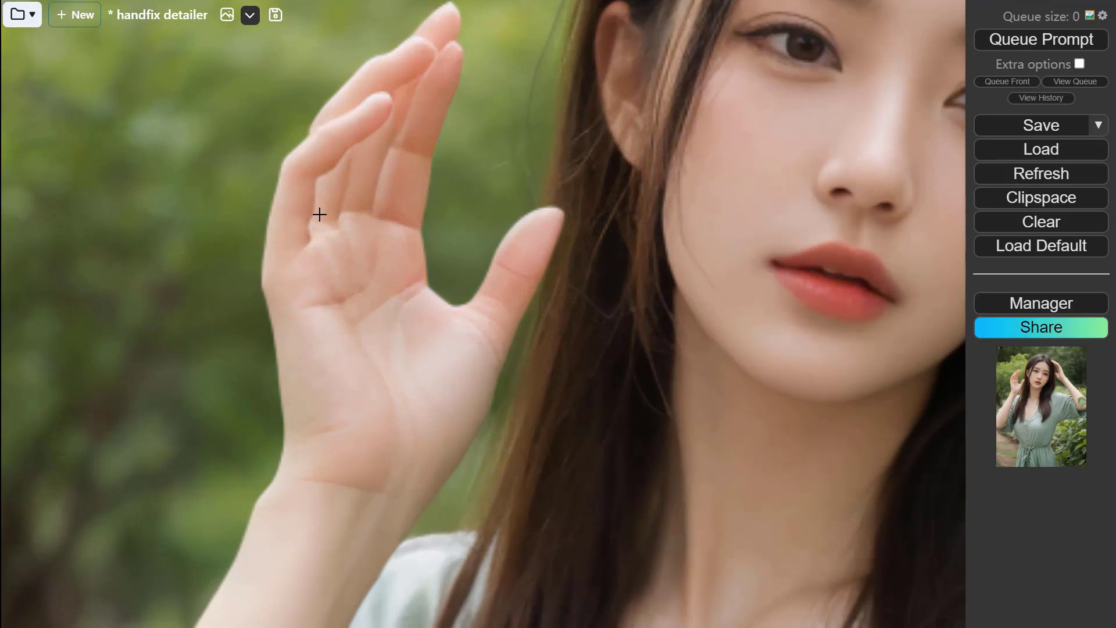
{"action": "scroll", "coordinate": [322, 223], "scroll_direction": "down", "scroll_amount": 15}
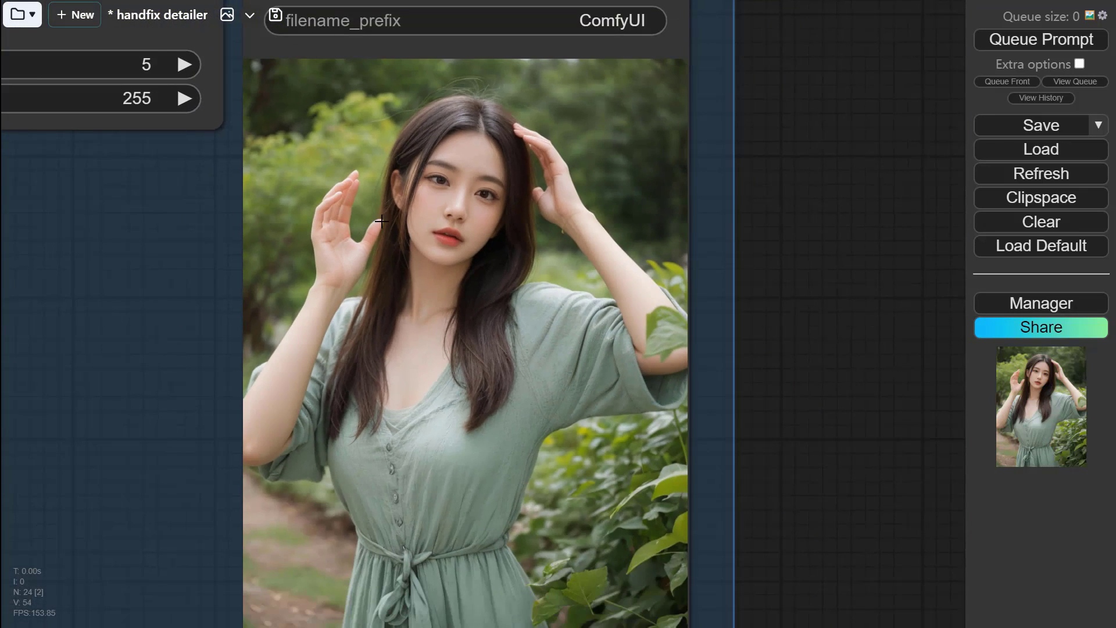
{"action": "scroll", "coordinate": [381, 220], "scroll_direction": "down", "scroll_amount": 3}
{"action": "scroll", "coordinate": [459, 215], "scroll_direction": "up", "scroll_amount": 1}
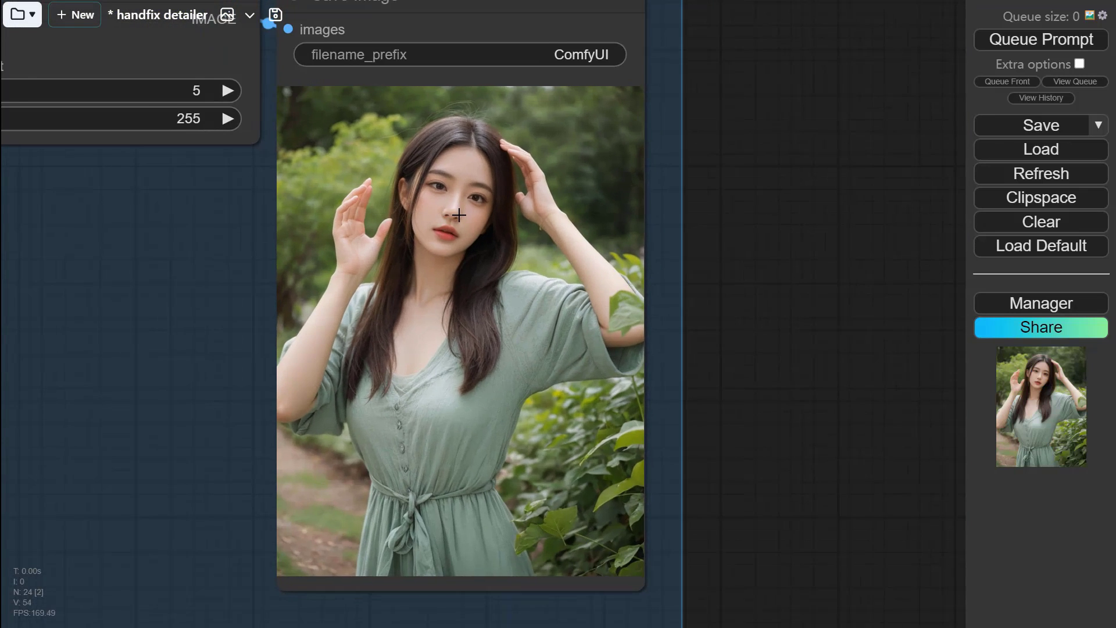
{"action": "scroll", "coordinate": [459, 215], "scroll_direction": "up", "scroll_amount": 2}
{"action": "scroll", "coordinate": [755, 238], "scroll_direction": "down", "scroll_amount": 5}
{"action": "scroll", "coordinate": [779, 215], "scroll_direction": "down", "scroll_amount": 4}
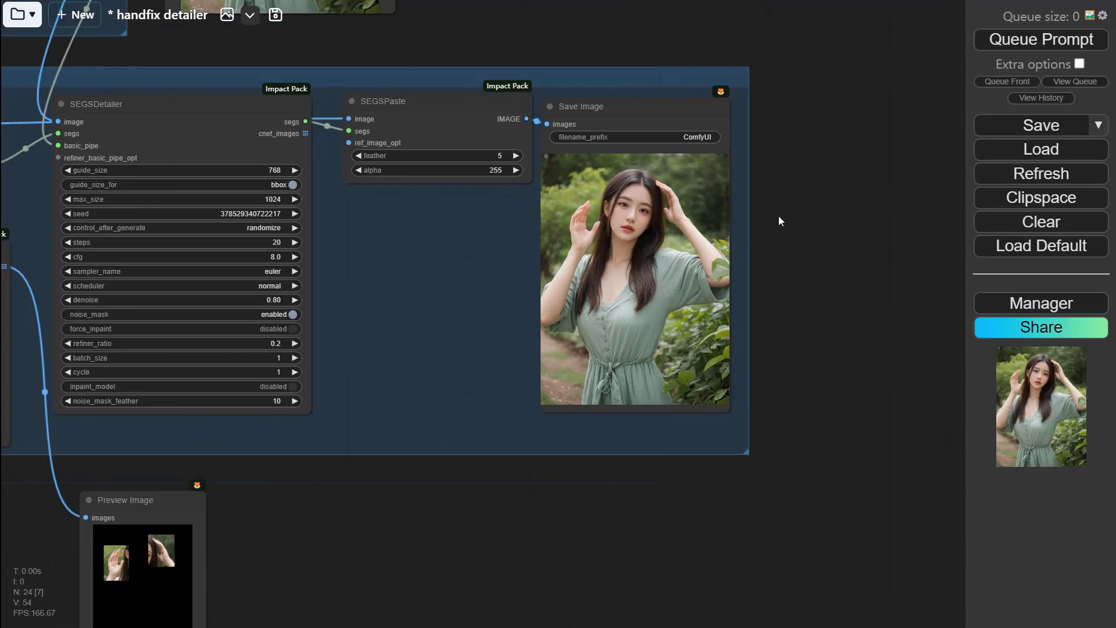
- Open the queue history, load the white-cardigan portrait run, and compare the hands in Preview Image with those in Save Image
{"action": "scroll", "coordinate": [779, 221], "scroll_direction": "down", "scroll_amount": 5}
{"action": "left_click_drag", "start_coordinate": [516, 410], "coordinate": [662, 523]}
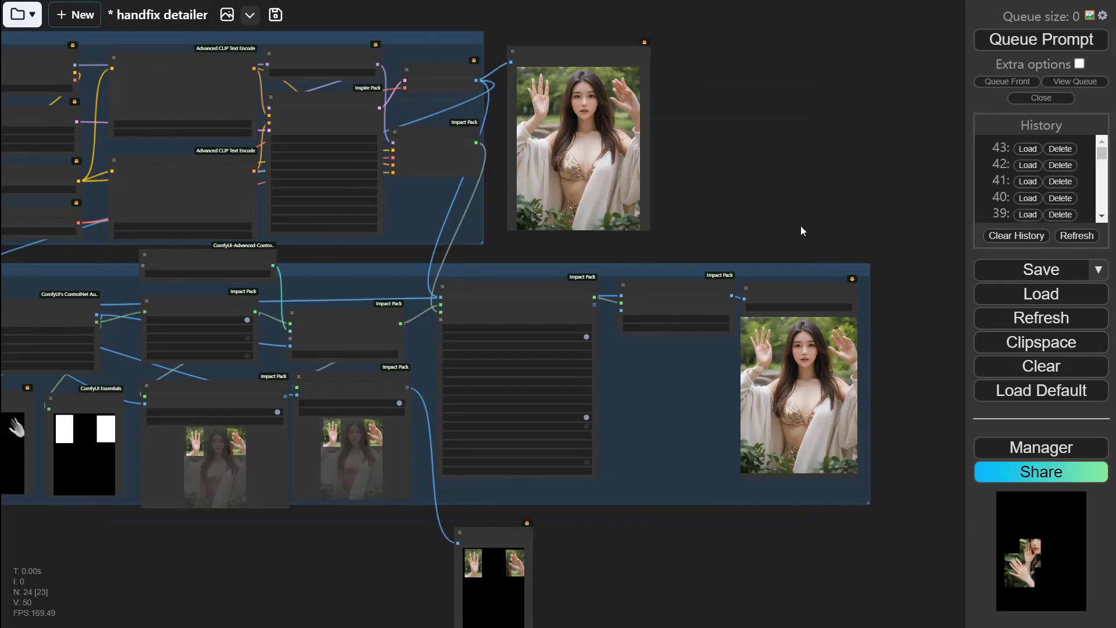
{"action": "scroll", "coordinate": [639, 116], "scroll_direction": "up", "scroll_amount": 8}
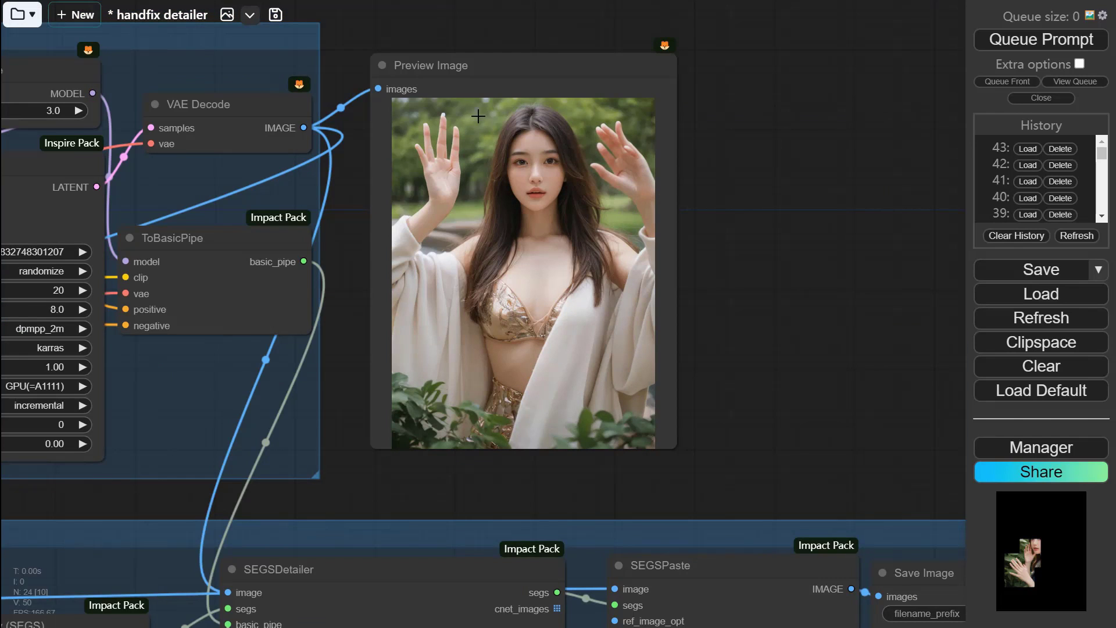
{"action": "left_click_drag", "start_coordinate": [738, 289], "coordinate": [651, 11]}
{"action": "left_click_drag", "start_coordinate": [819, 241], "coordinate": [608, 29]}
{"action": "scroll", "coordinate": [762, 195], "scroll_direction": "up", "scroll_amount": 3}
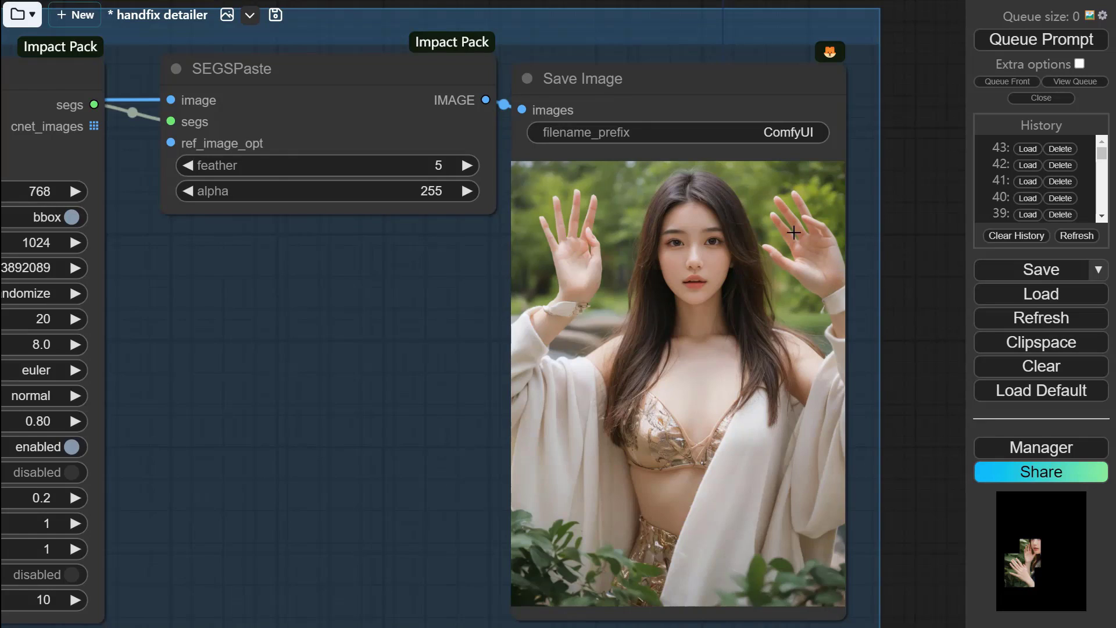
{"action": "scroll", "coordinate": [794, 232], "scroll_direction": "down", "scroll_amount": 4}
{"action": "left_click_drag", "start_coordinate": [688, 33], "coordinate": [819, 320]}
{"action": "left_click_drag", "start_coordinate": [670, 147], "coordinate": [755, 276]}
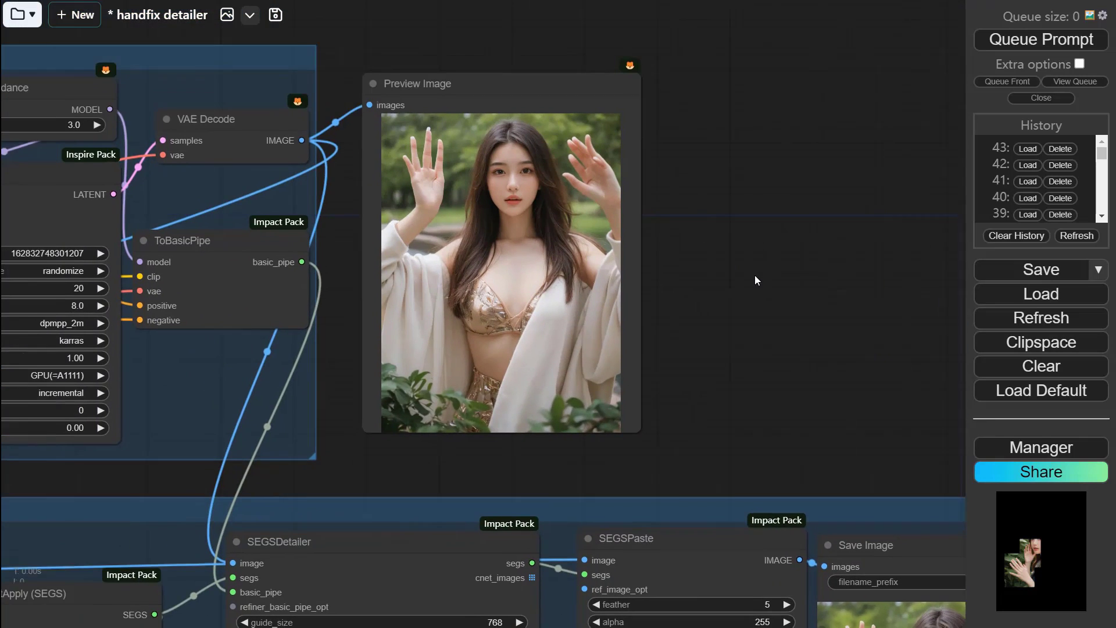
{"action": "scroll", "coordinate": [712, 256], "scroll_direction": "up", "scroll_amount": 3}
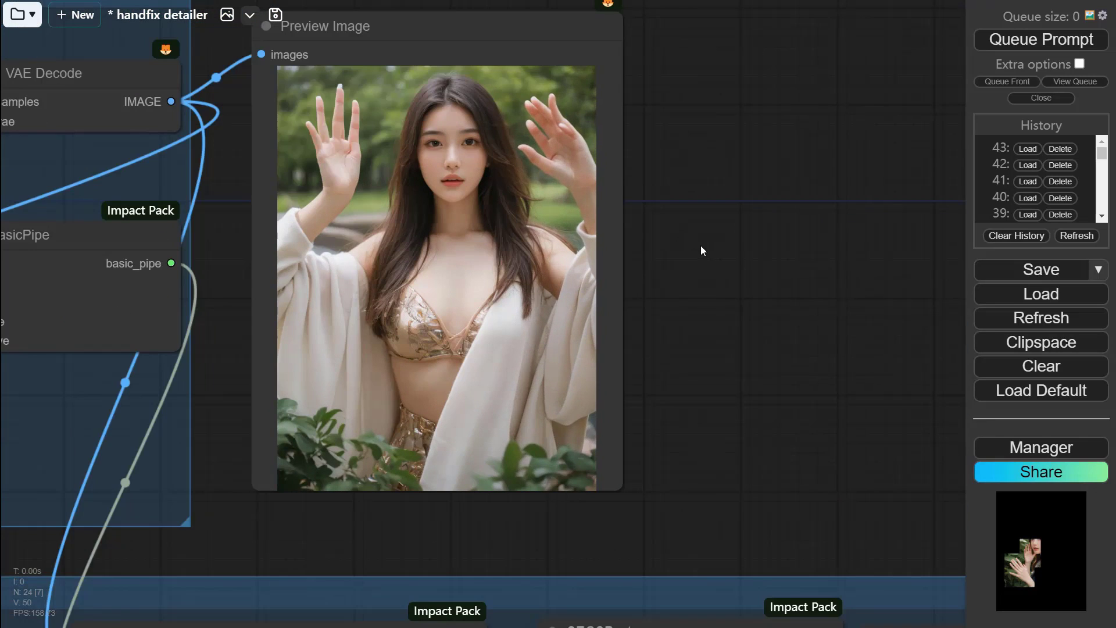
{"action": "left_click_drag", "start_coordinate": [716, 224], "coordinate": [532, 239]}
{"action": "scroll", "coordinate": [532, 238], "scroll_direction": "up", "scroll_amount": 2}
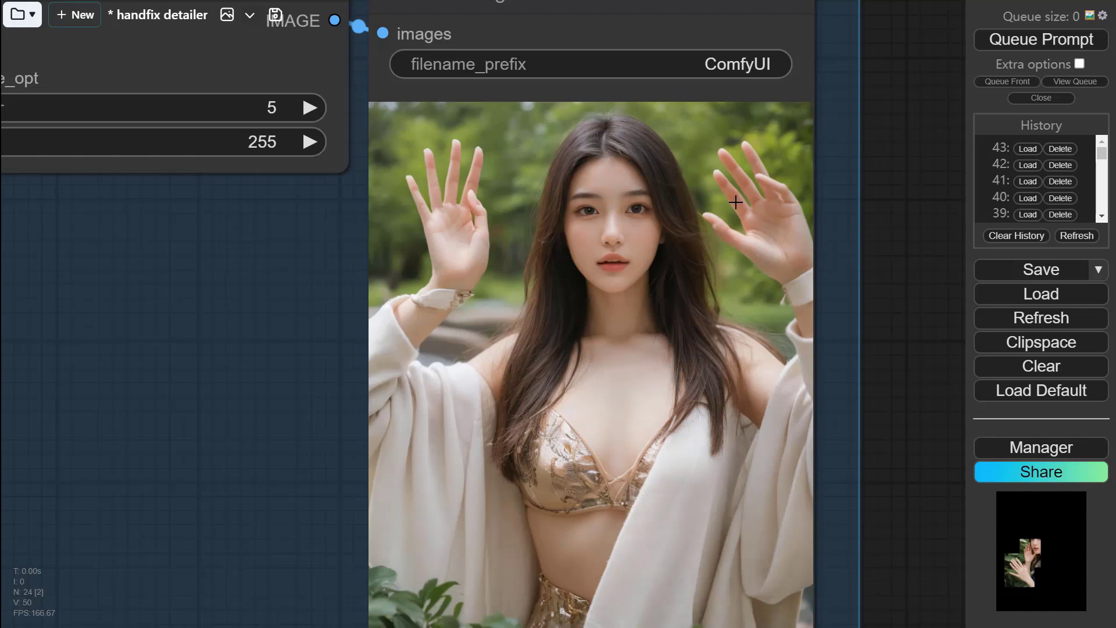
{"action": "scroll", "coordinate": [877, 168], "scroll_direction": "down", "scroll_amount": 4}
- Load the plaid-shirt portrait run from the history and compare its raised hands in Preview Image and Save Image
{"action": "left_click_drag", "start_coordinate": [909, 107], "coordinate": [914, 362]}
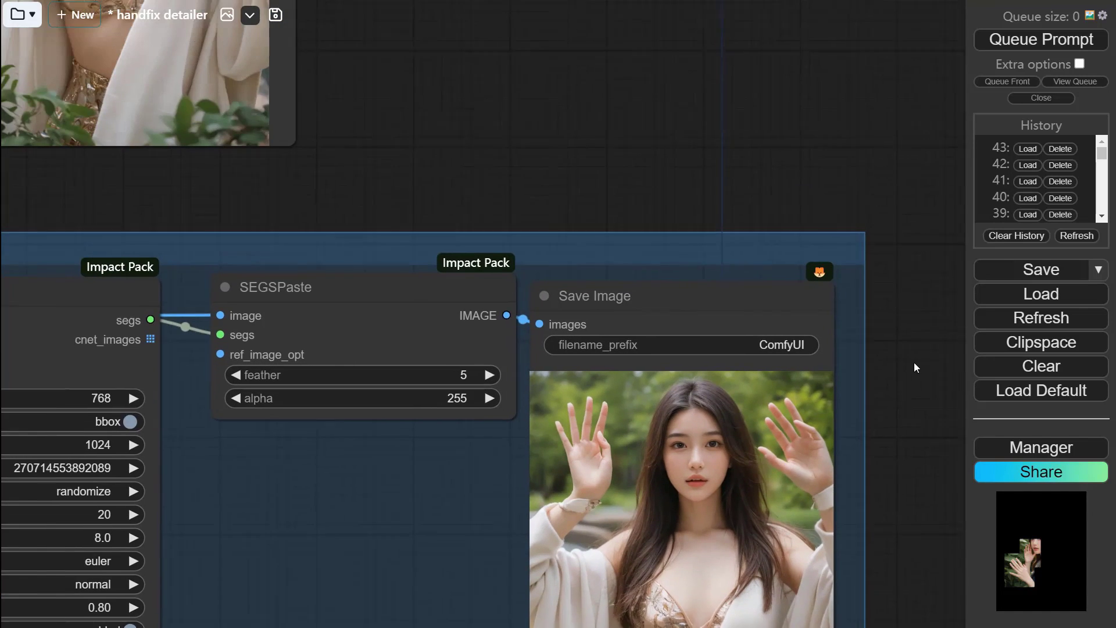
{"action": "left_click_drag", "start_coordinate": [709, 107], "coordinate": [862, 313]}
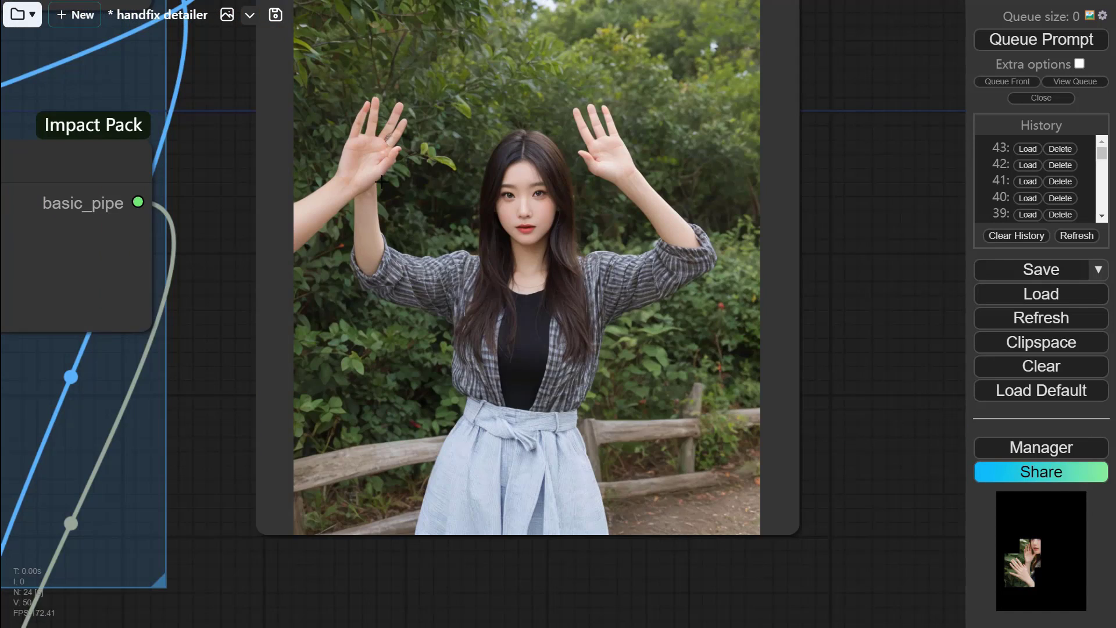
{"action": "left_click_drag", "start_coordinate": [877, 341], "coordinate": [698, 37]}
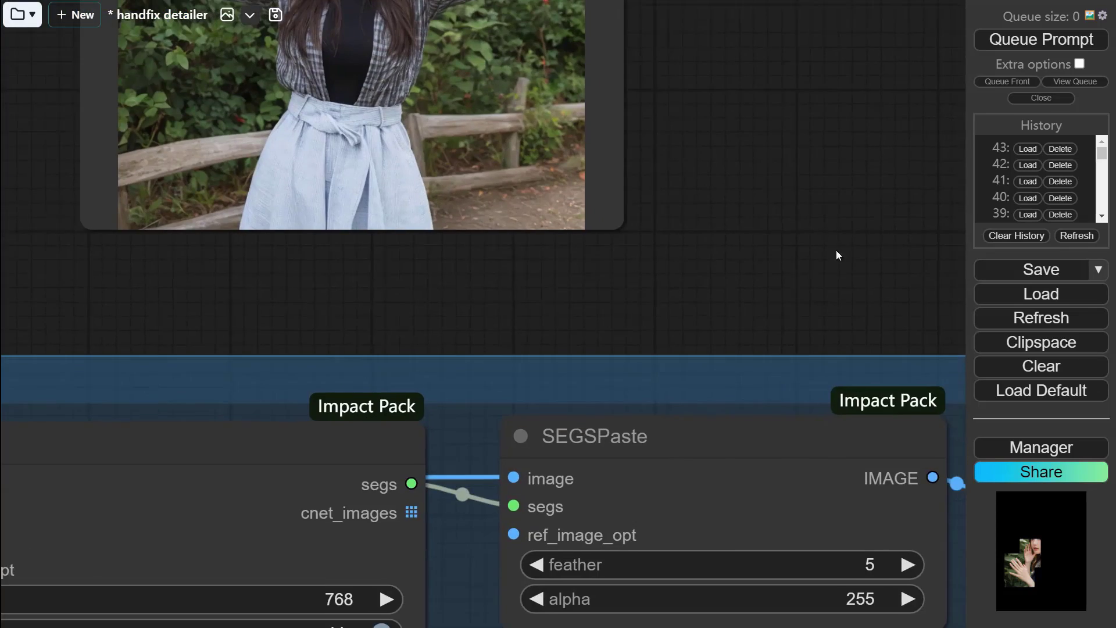
{"action": "left_click_drag", "start_coordinate": [837, 256], "coordinate": [680, 1]}
{"action": "scroll", "coordinate": [782, 209], "scroll_direction": "down", "scroll_amount": 5}
{"action": "scroll", "coordinate": [802, 317], "scroll_direction": "down", "scroll_amount": 3}
{"action": "left_click_drag", "start_coordinate": [891, 143], "coordinate": [687, 17]}
{"action": "scroll", "coordinate": [747, 262], "scroll_direction": "up", "scroll_amount": 12}
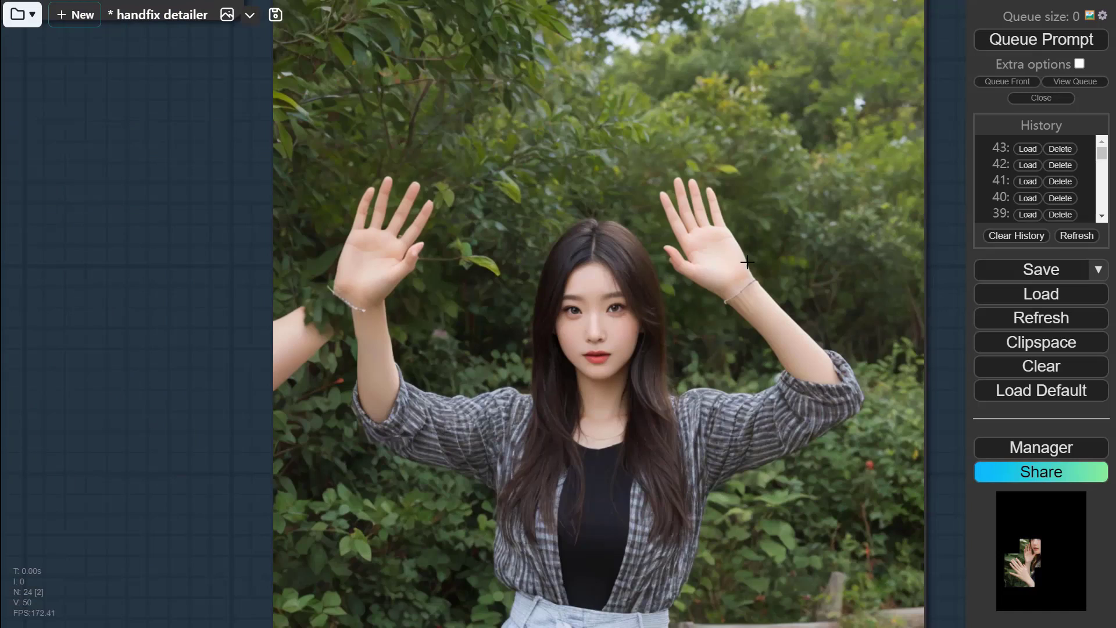
- Load the white-shirt and beige-sweater portrait runs from the history and view their repaired hands in Save Image
{"action": "left_click", "coordinate": [1028, 200]}
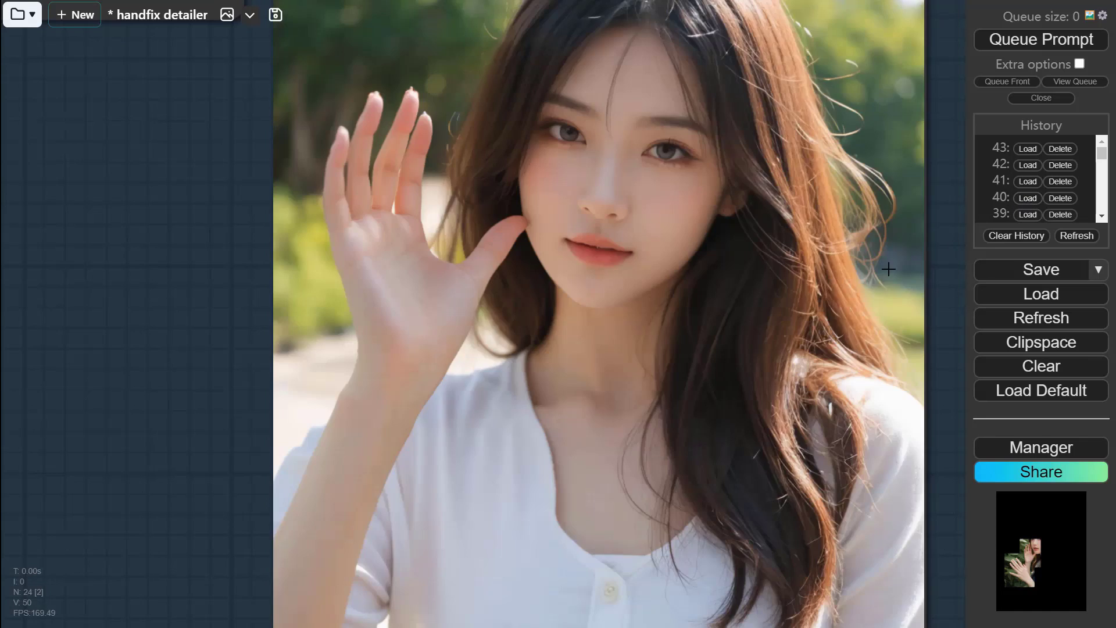
{"action": "scroll", "coordinate": [884, 262], "scroll_direction": "down", "scroll_amount": 6}
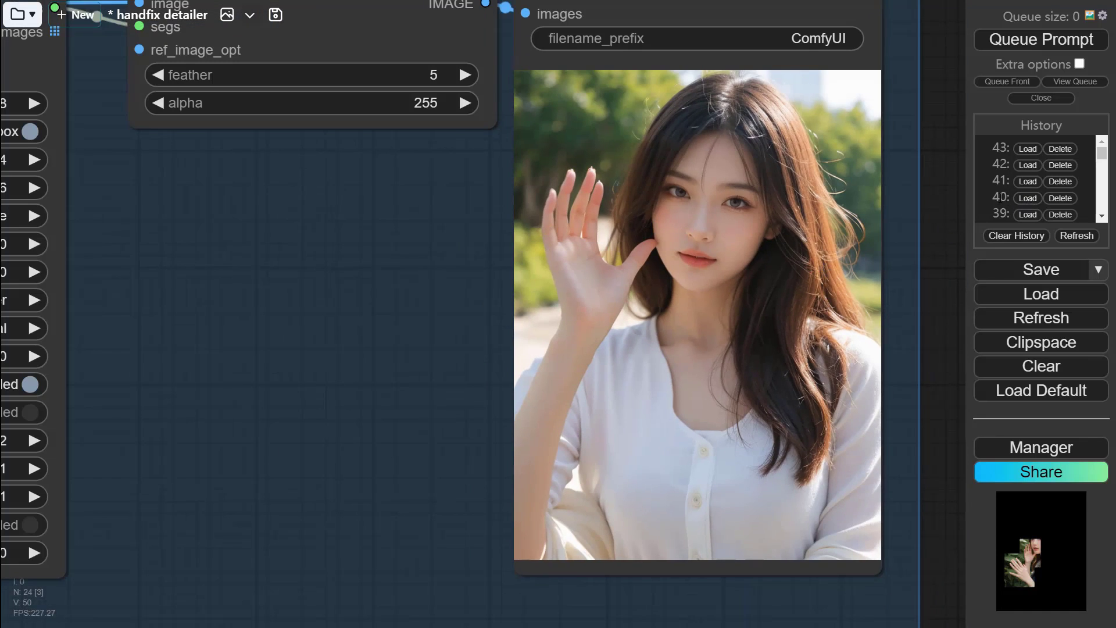
{"action": "left_click", "coordinate": [1027, 200]}
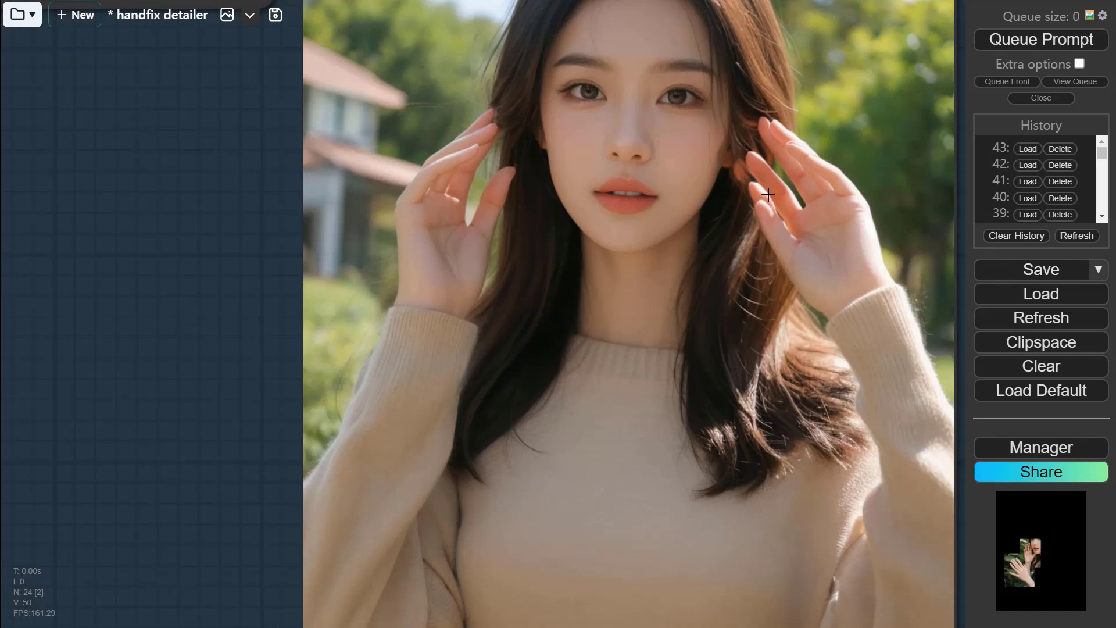
- Load history entry 30 and compare the raised hand in Save Image with the original in Preview Image
{"action": "scroll", "coordinate": [1027, 206], "scroll_direction": "down", "scroll_amount": 2}
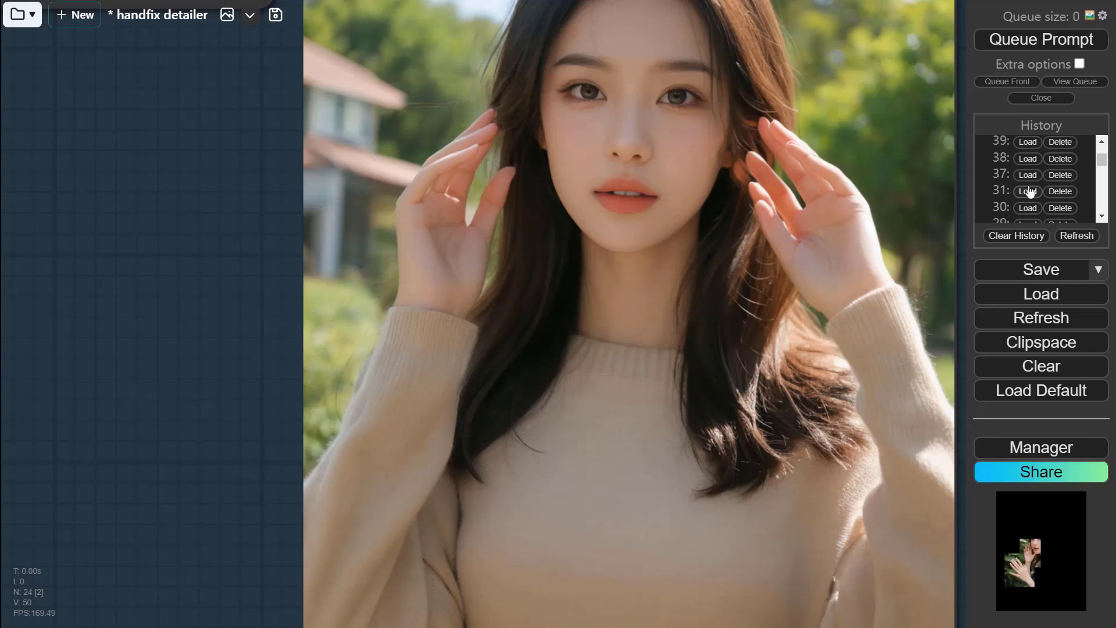
{"action": "left_click", "coordinate": [1028, 207]}
{"action": "left_click_drag", "start_coordinate": [870, 186], "coordinate": [876, 309]}
{"action": "scroll", "coordinate": [876, 311], "scroll_direction": "down", "scroll_amount": 3}
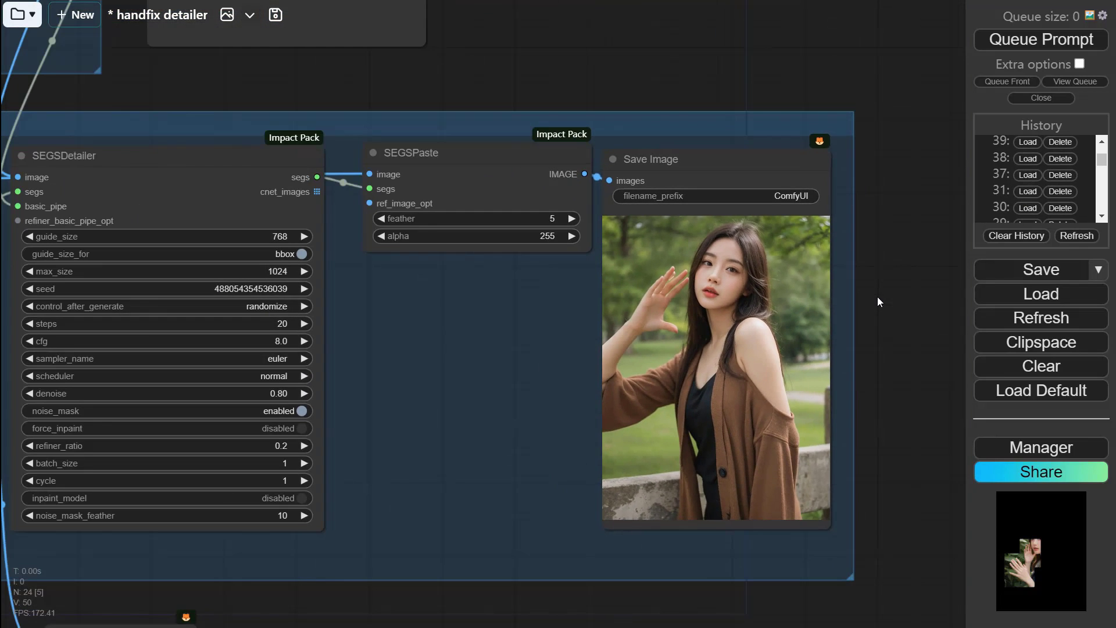
{"action": "left_click_drag", "start_coordinate": [710, 58], "coordinate": [805, 231]}
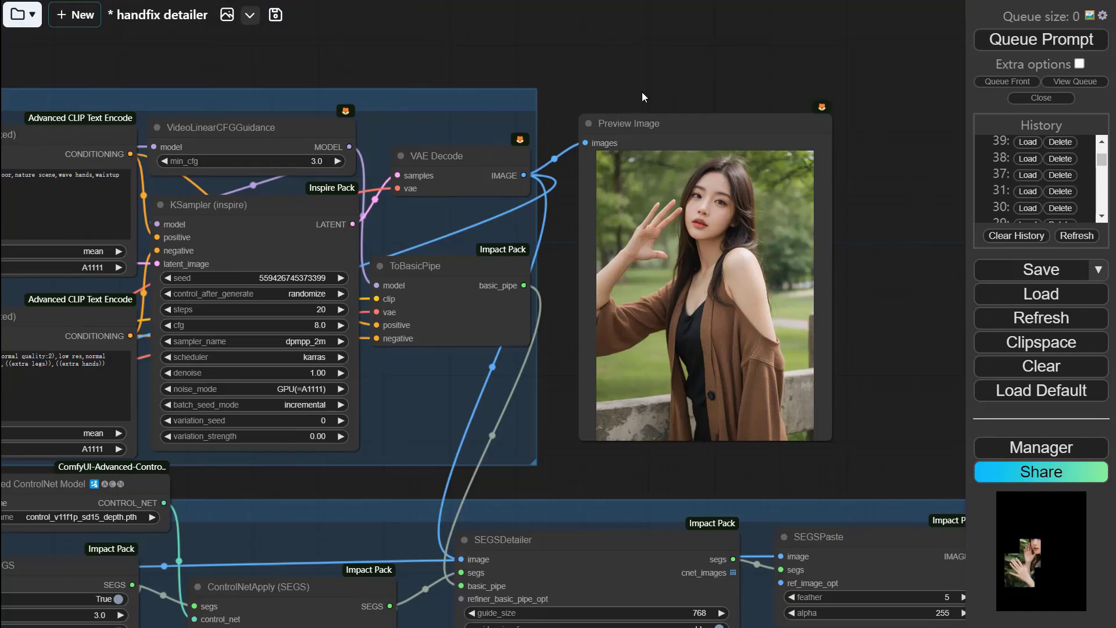